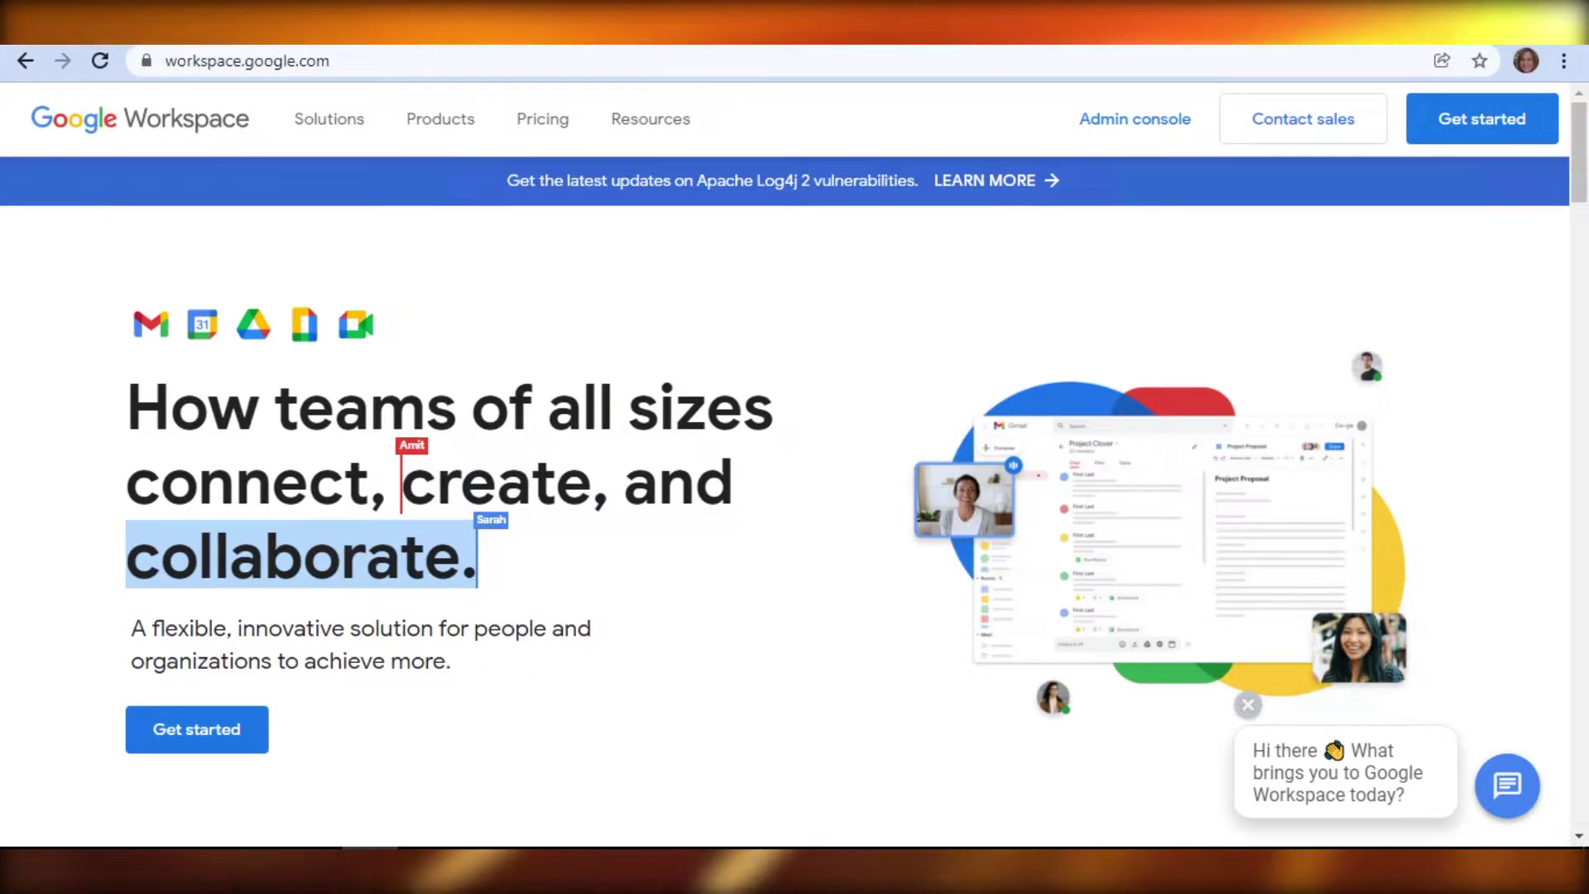
Step: Go back from Google Workspace to the Zoho homepage with its featured apps
key("alt+Left")
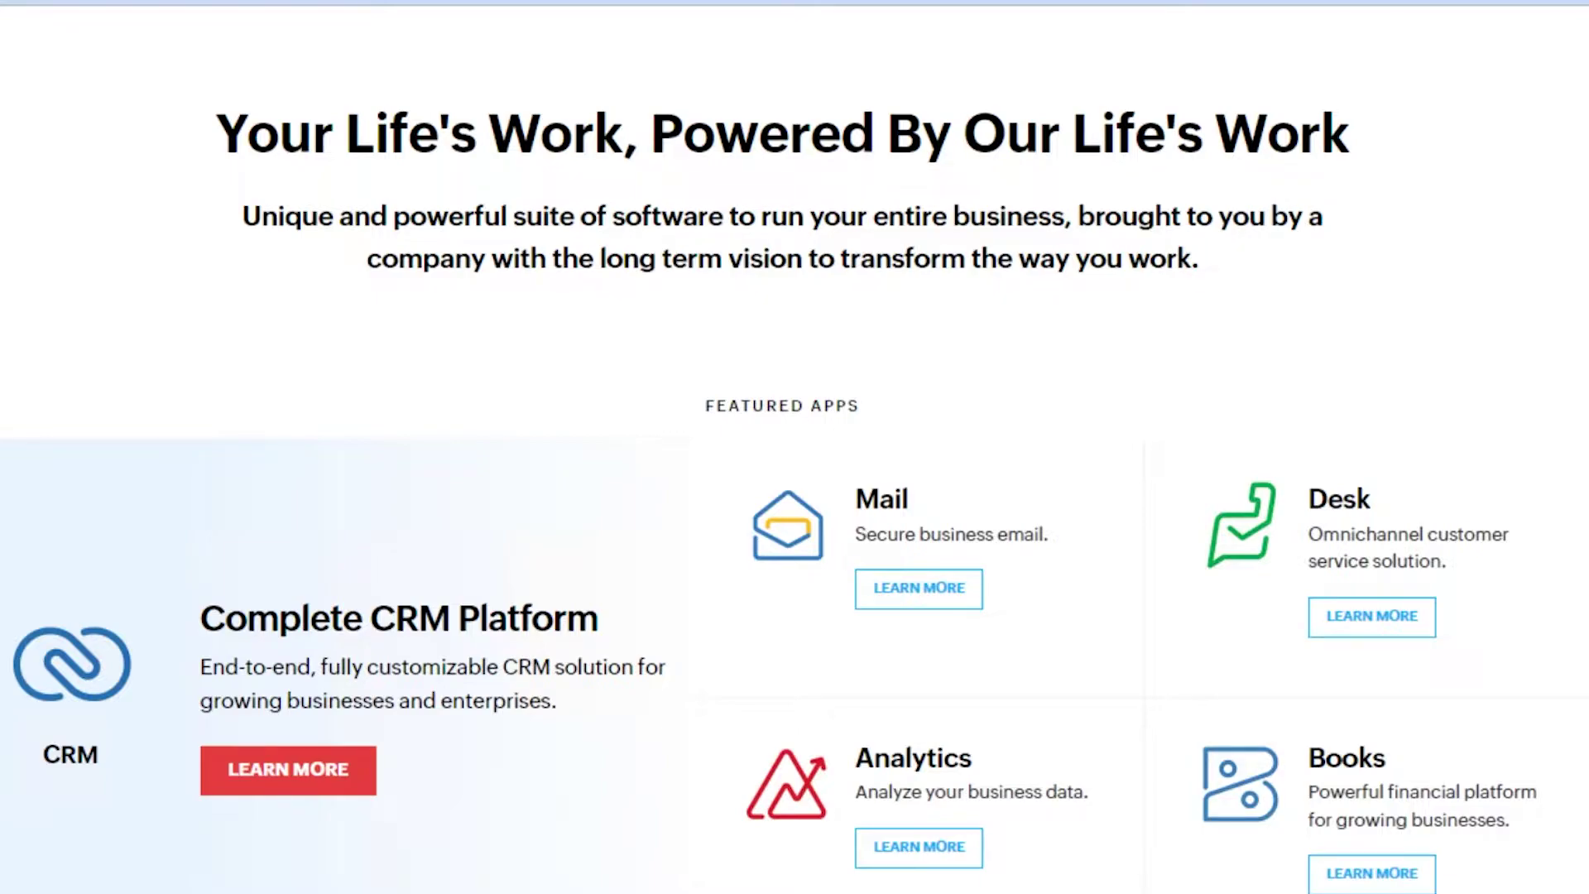
Step: Scroll up the Zoho Mail 'Secure Business Email' product page
scroll(795, 447, "up", 1)
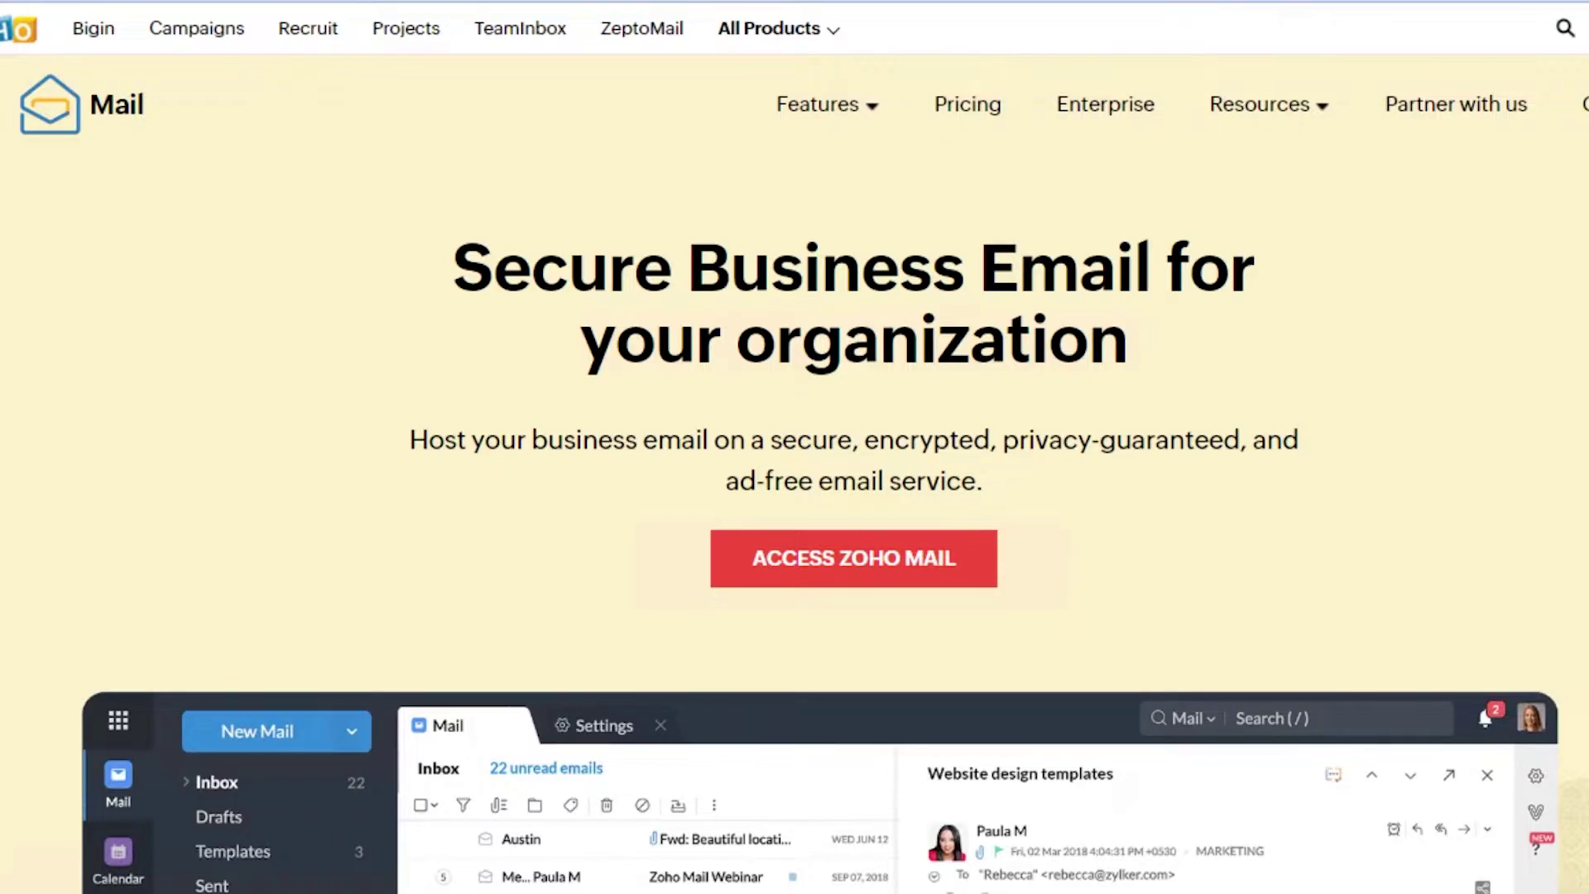
Step: Scroll down through the Zoho Mail product page and back up to the top
scroll(795, 447, "down", 1)
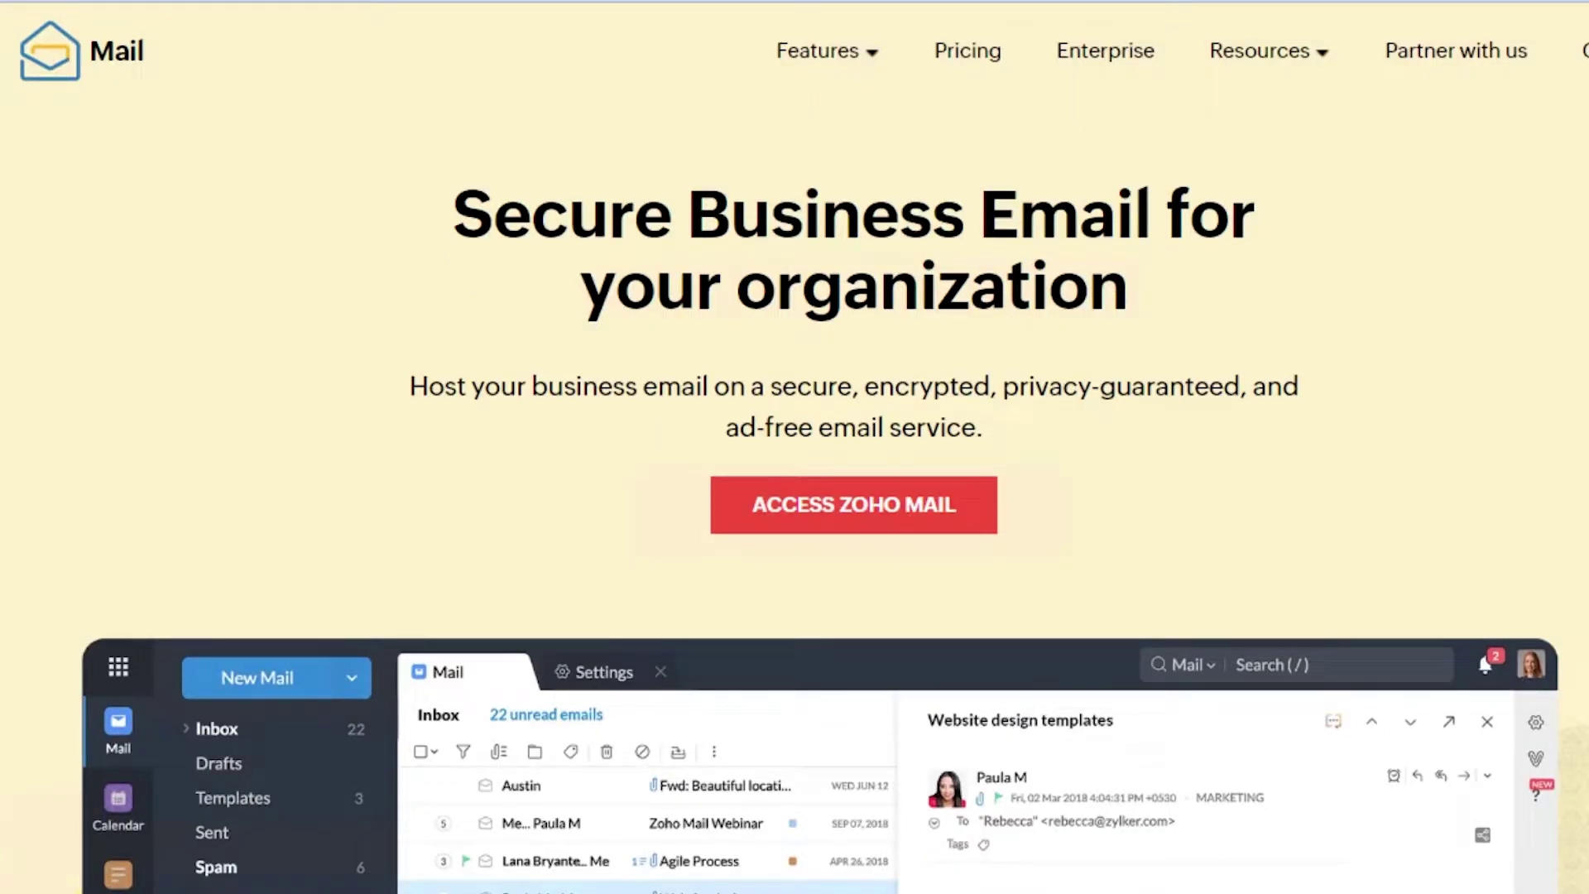
scroll(794, 447, "down", 10)
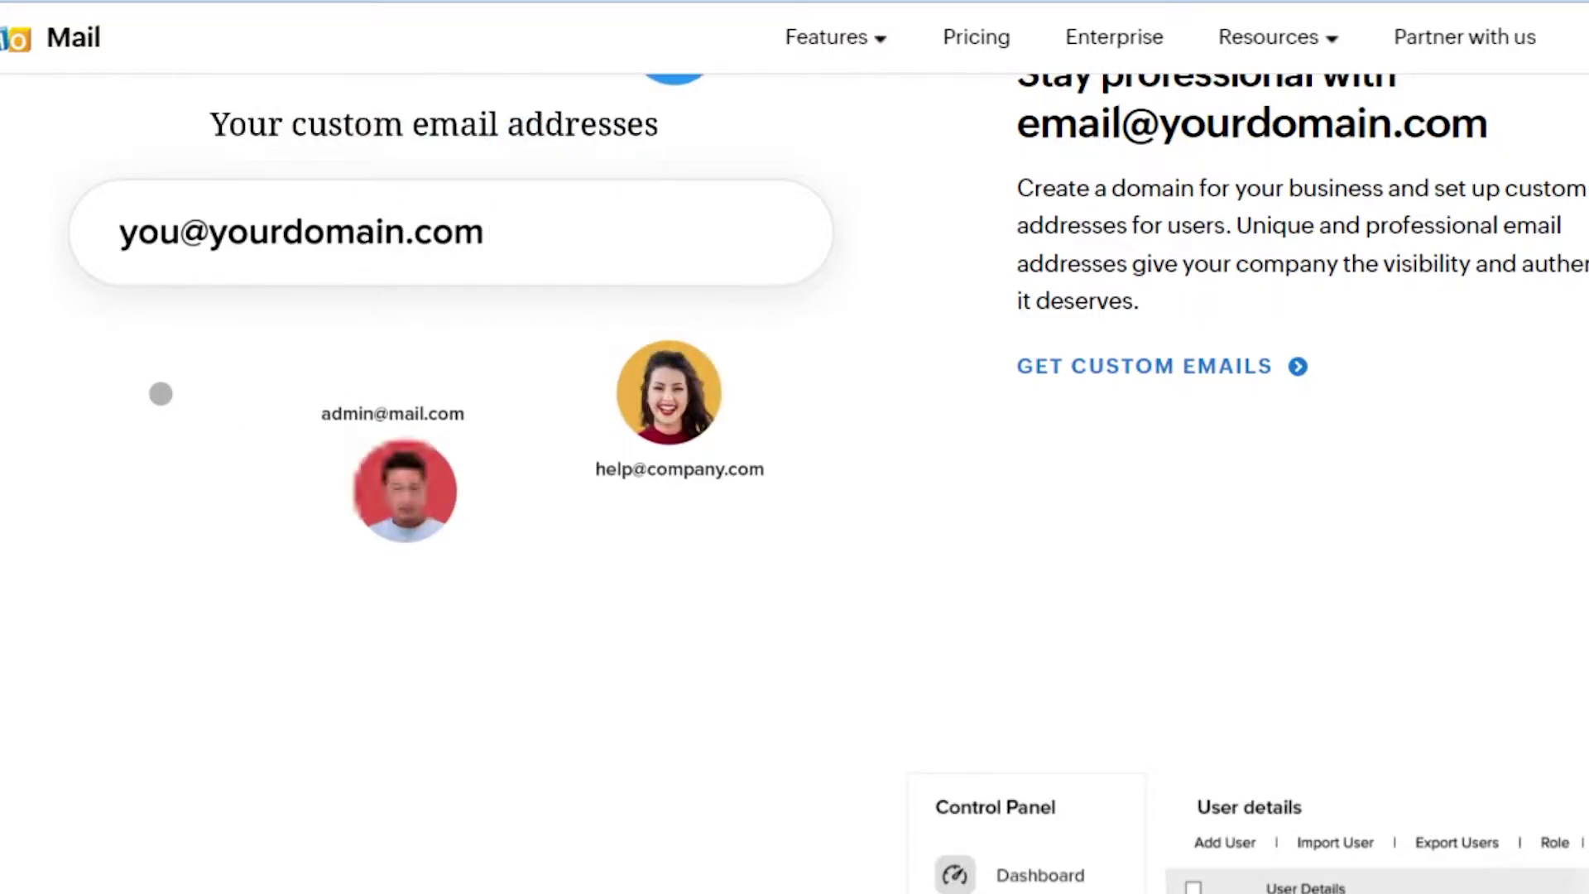
scroll(794, 448, "down", 10)
scroll(795, 447, "up", 4)
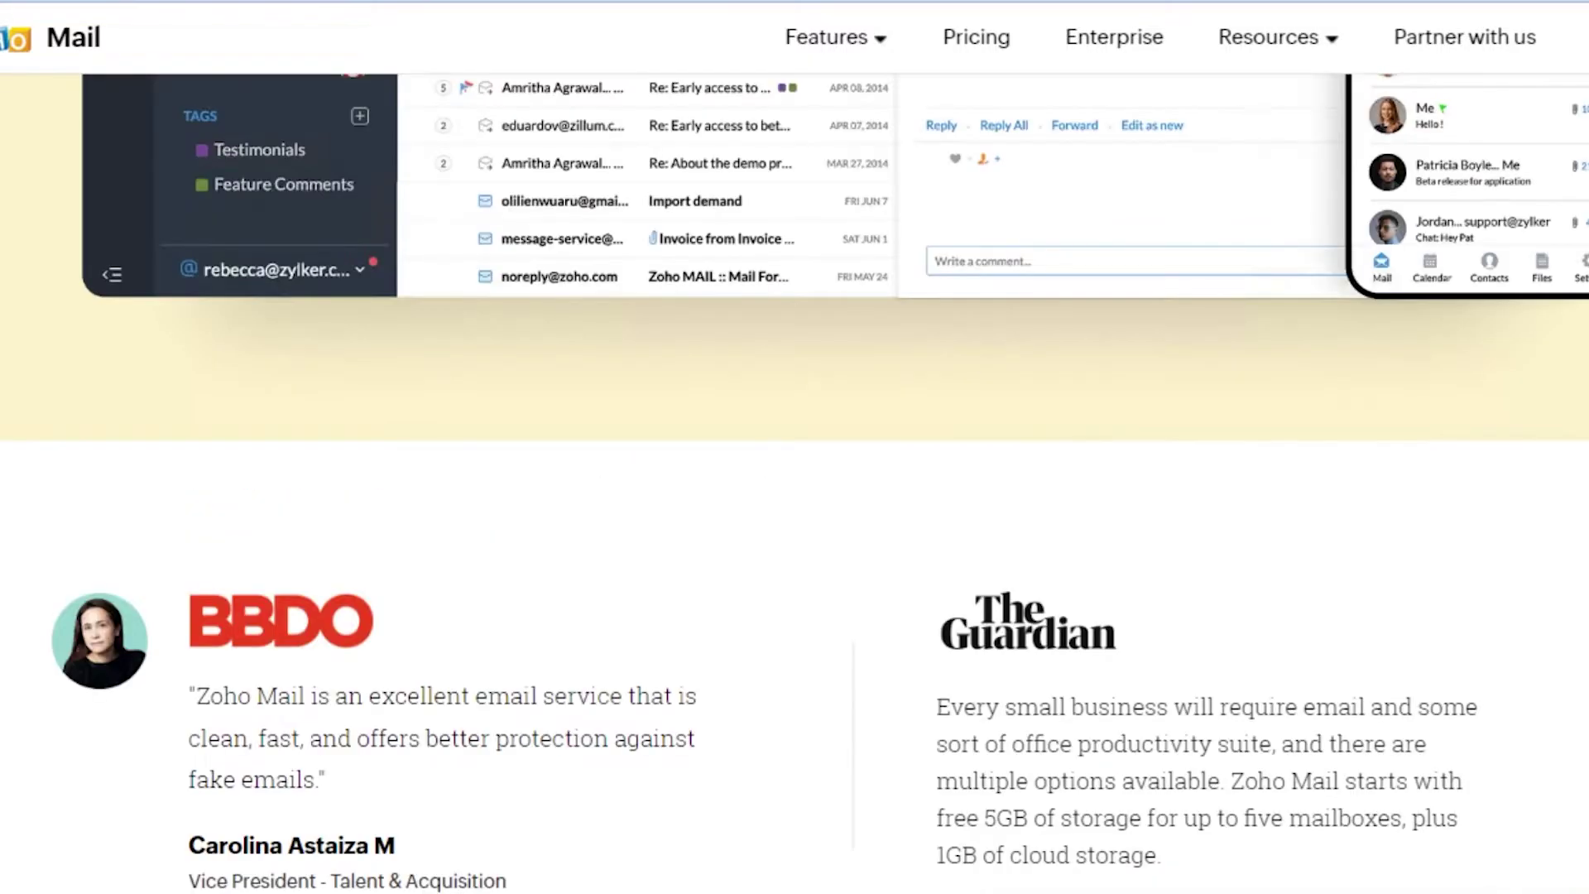
scroll(795, 447, "up", 12)
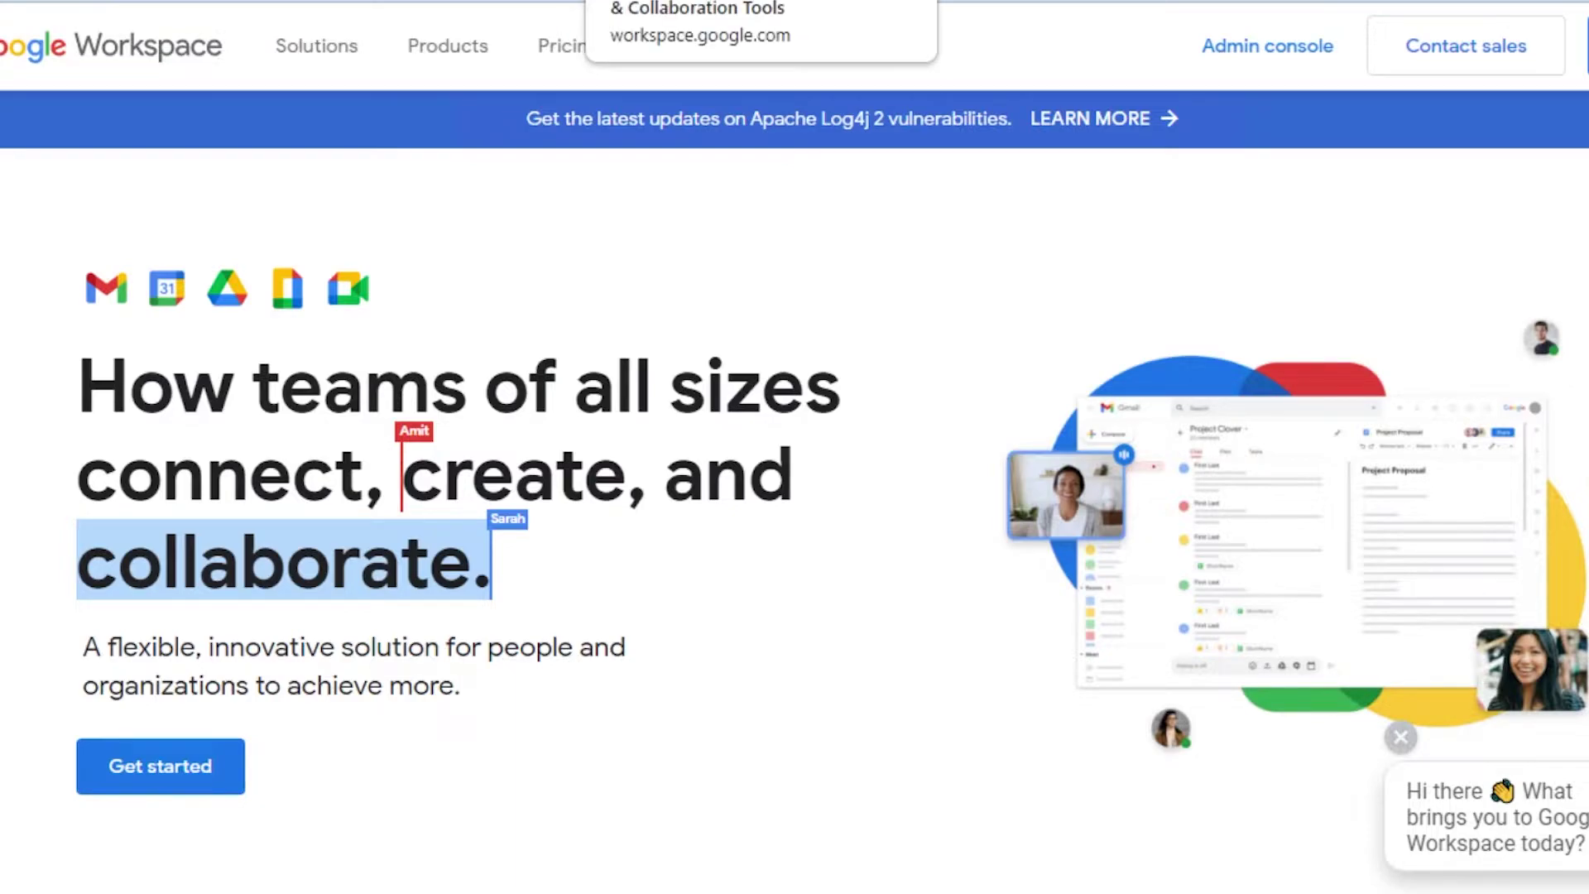
Step: Switch from Google Workspace back to the Zoho Mail product page tab
key("ctrl+shift+Tab")
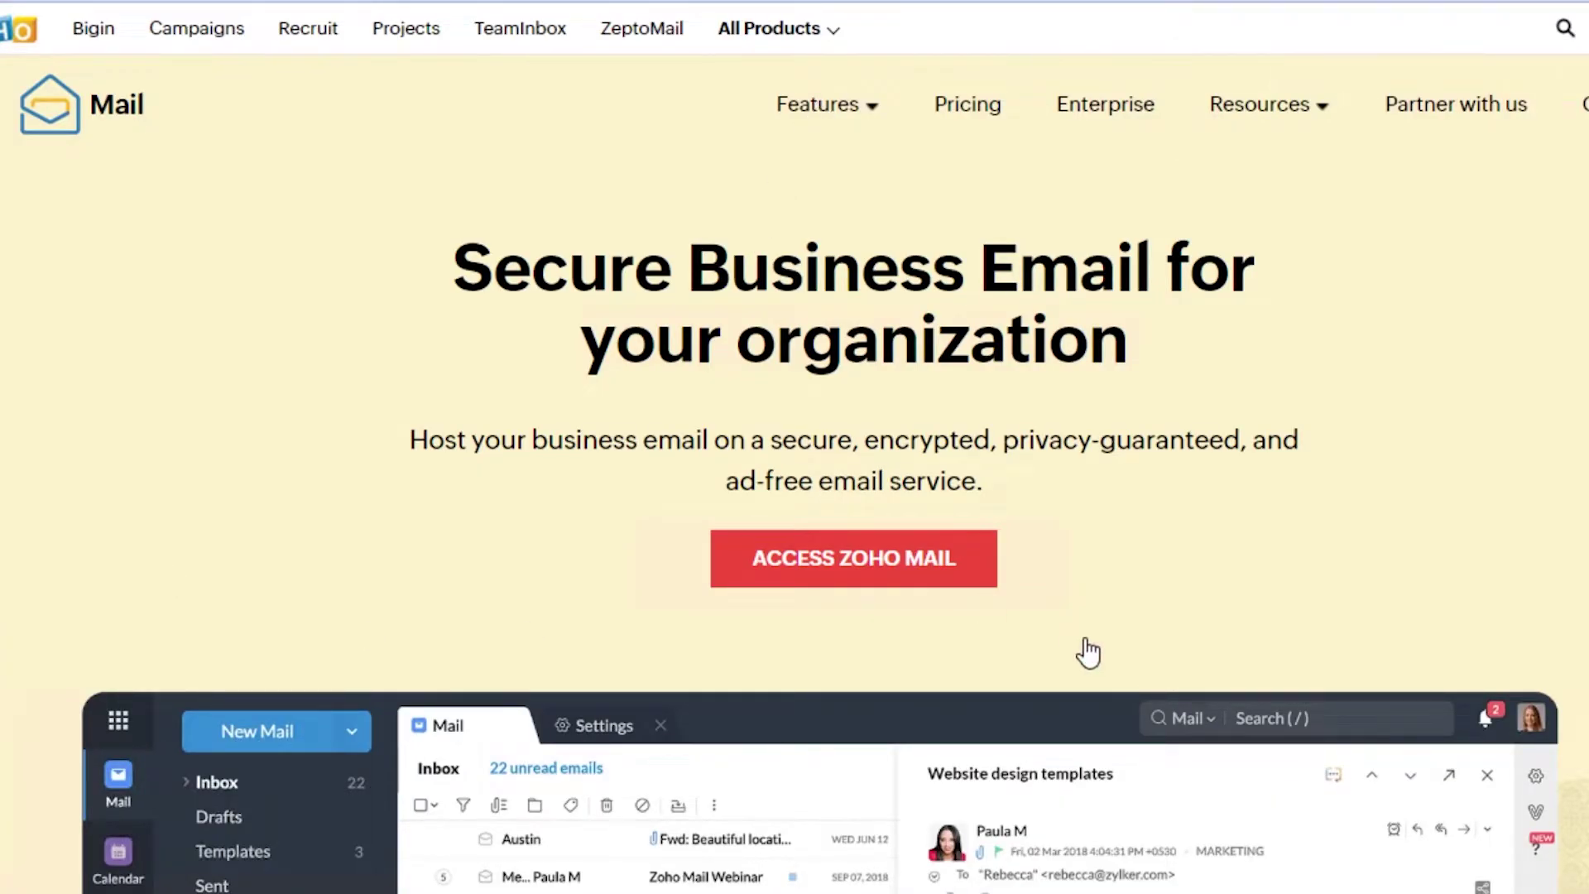
Step: Start a domain-based email account in Zoho Mail and proceed to plan selection
left_click(939, 571)
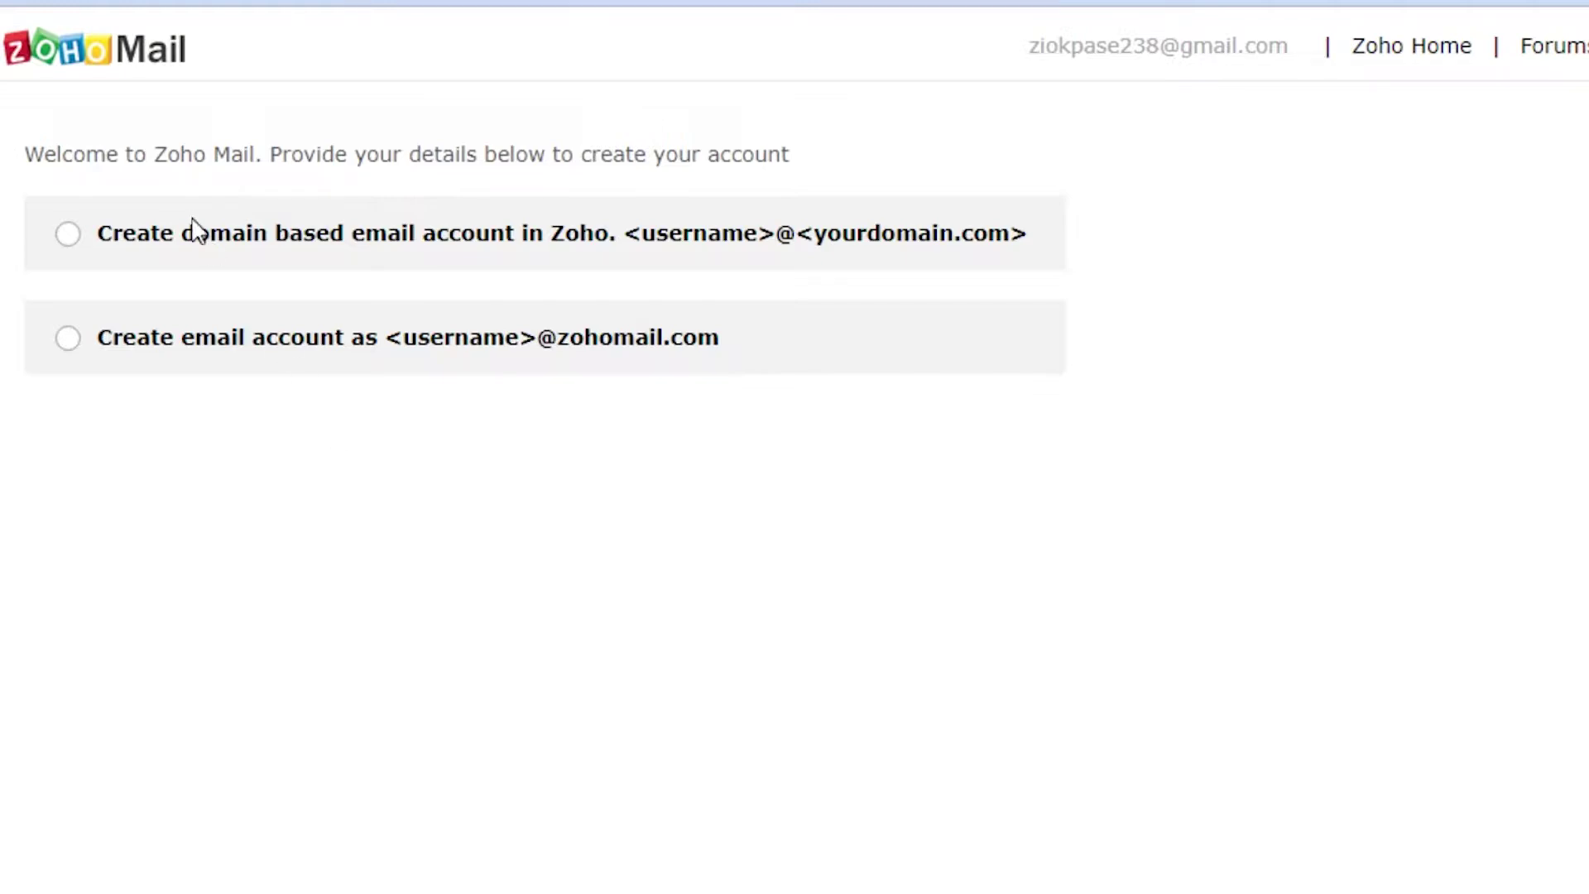
left_click(71, 235)
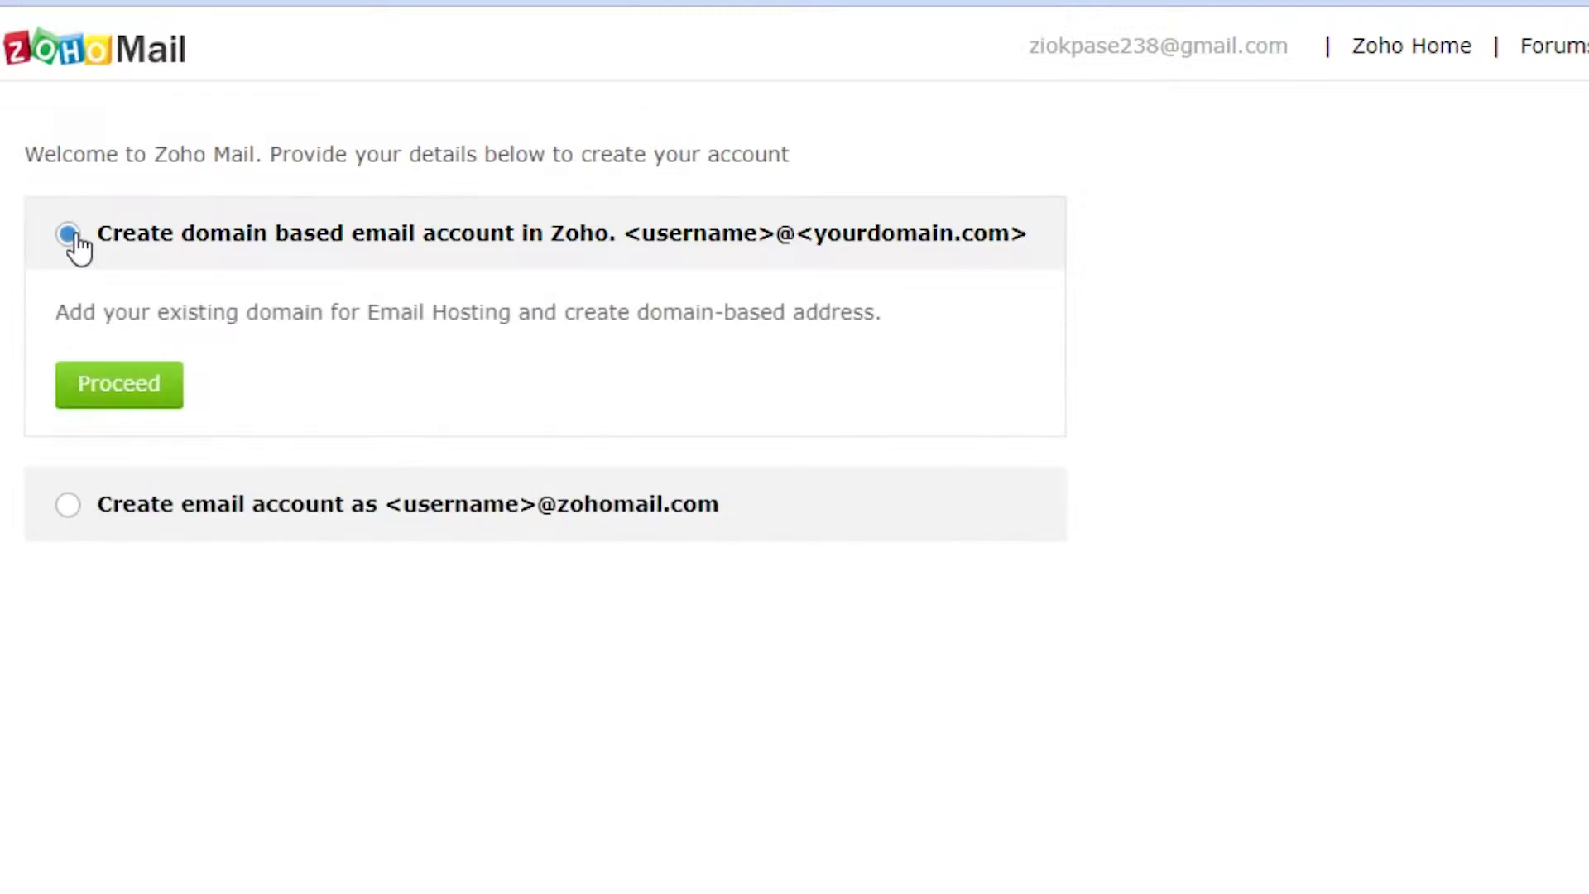
left_click(138, 401)
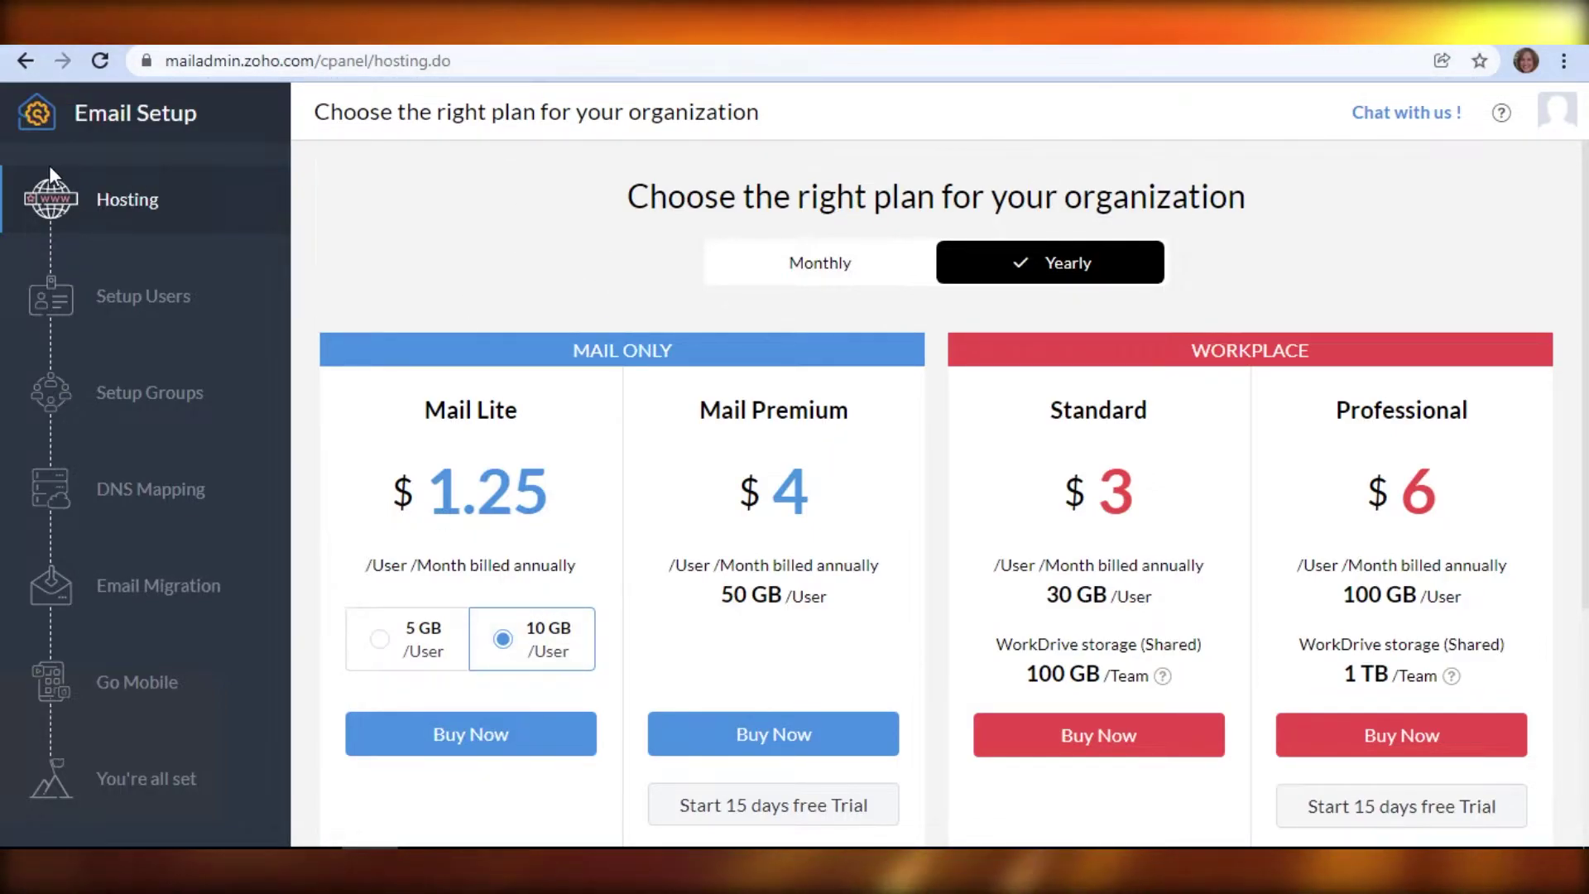
Step: Leave the hosting plans page and return to the Zoho Mail product page
left_click(28, 62)
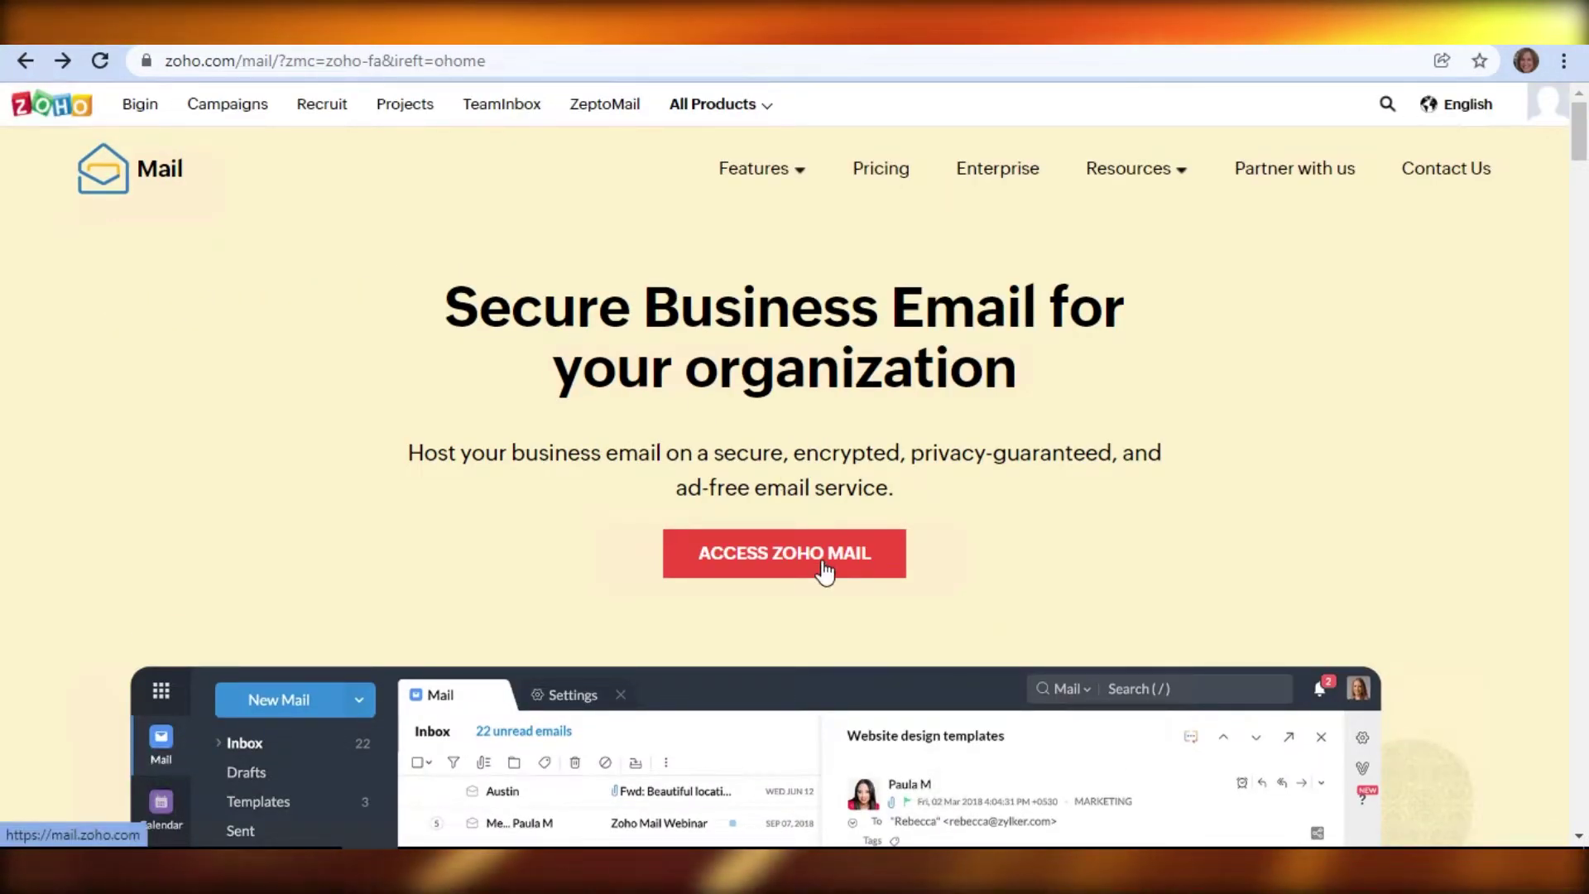
left_click(825, 570)
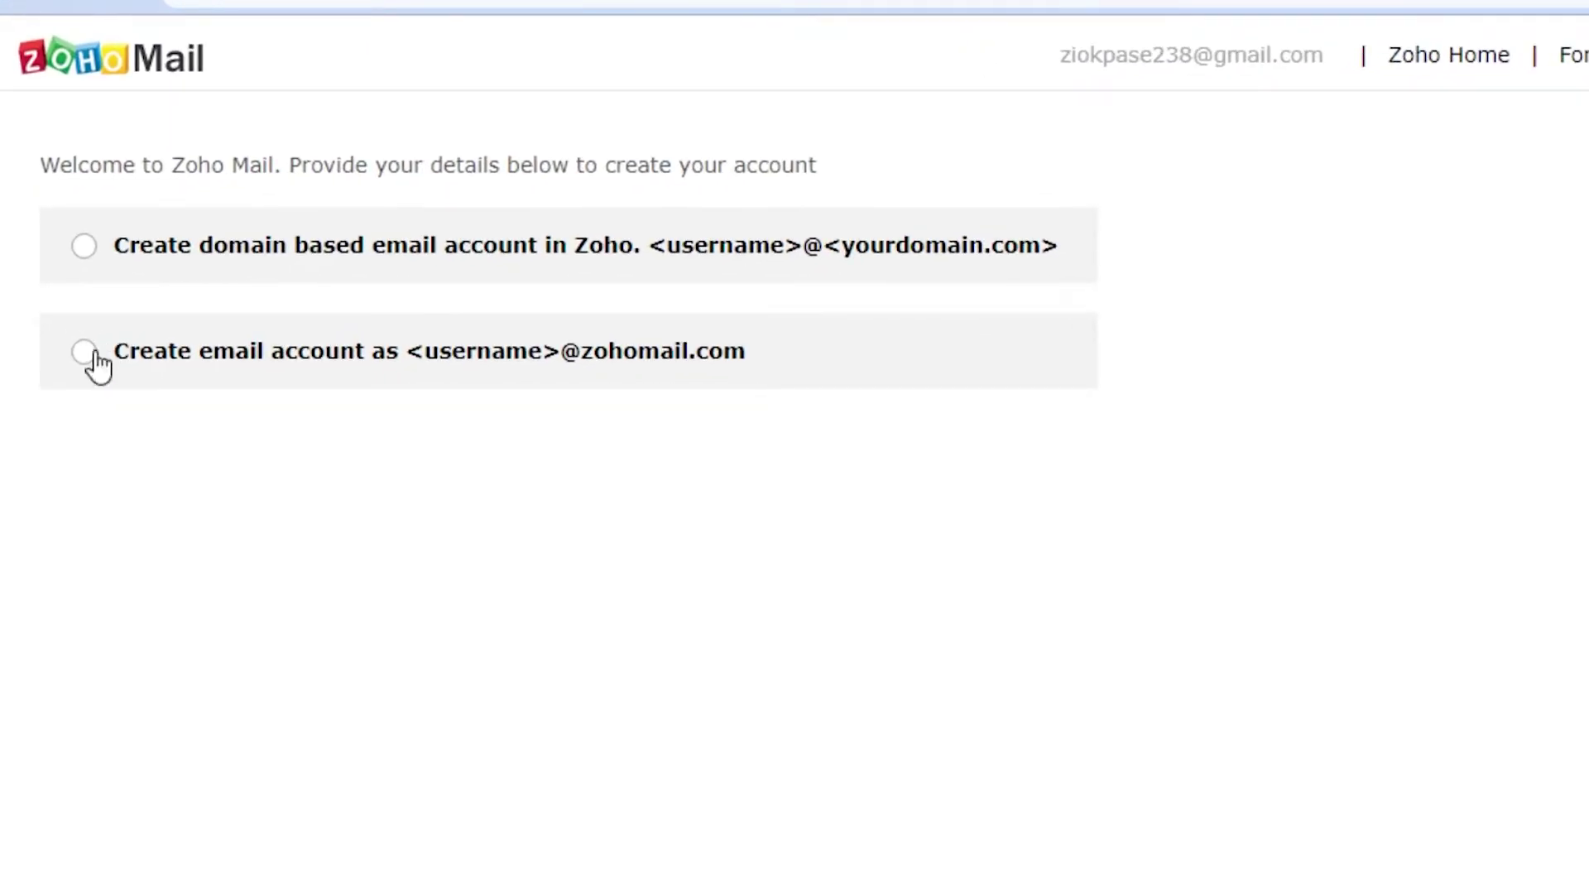
left_click(91, 354)
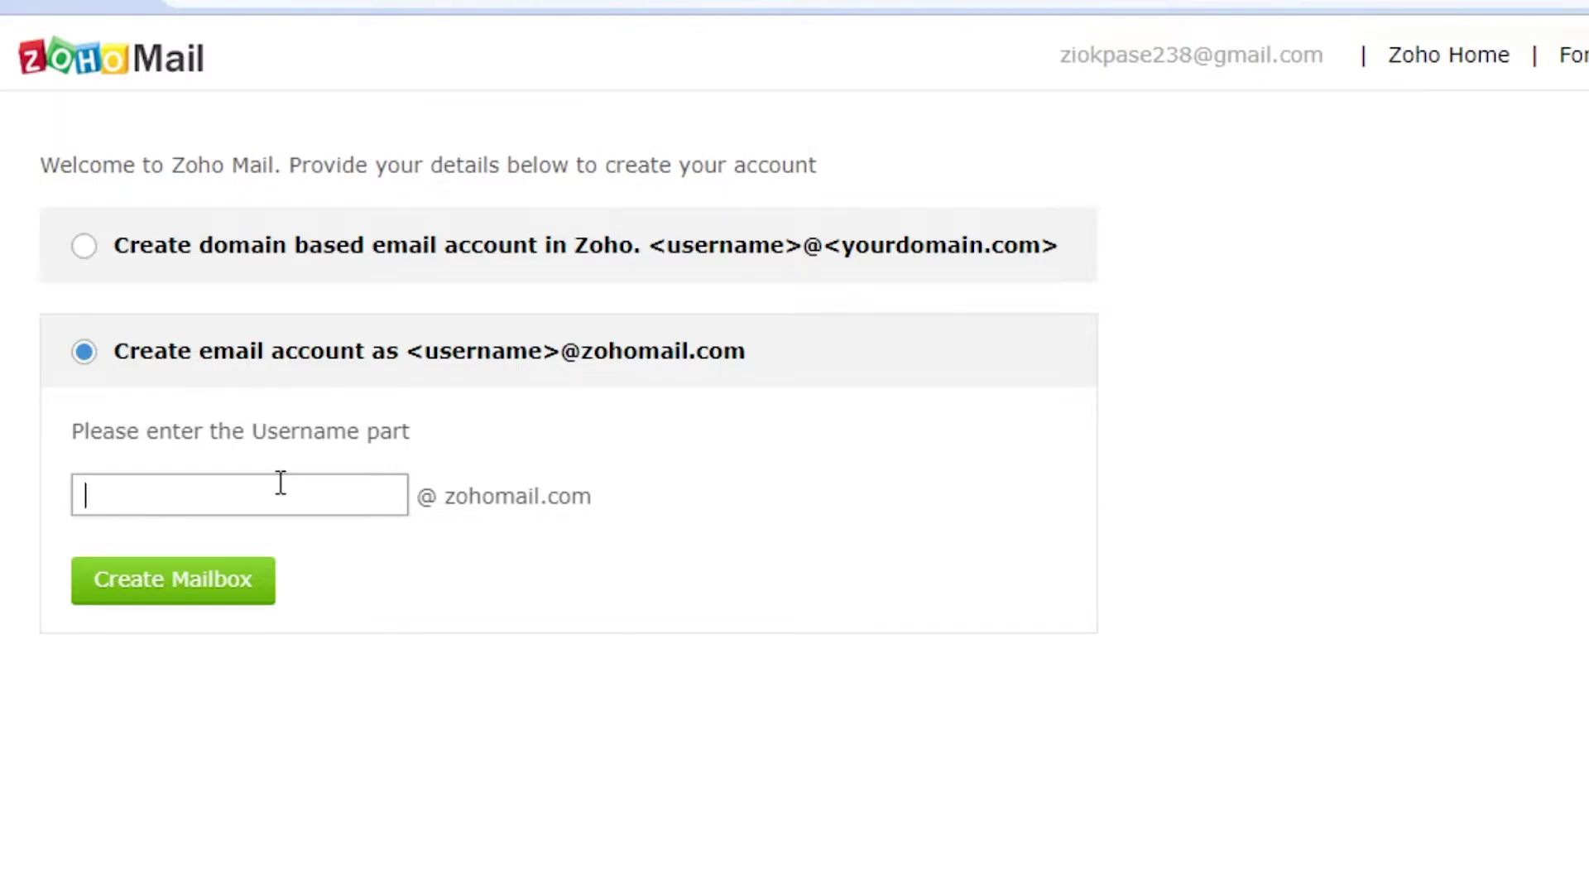
type("Sarah")
key("BackSpace")
type("Rodriguez")
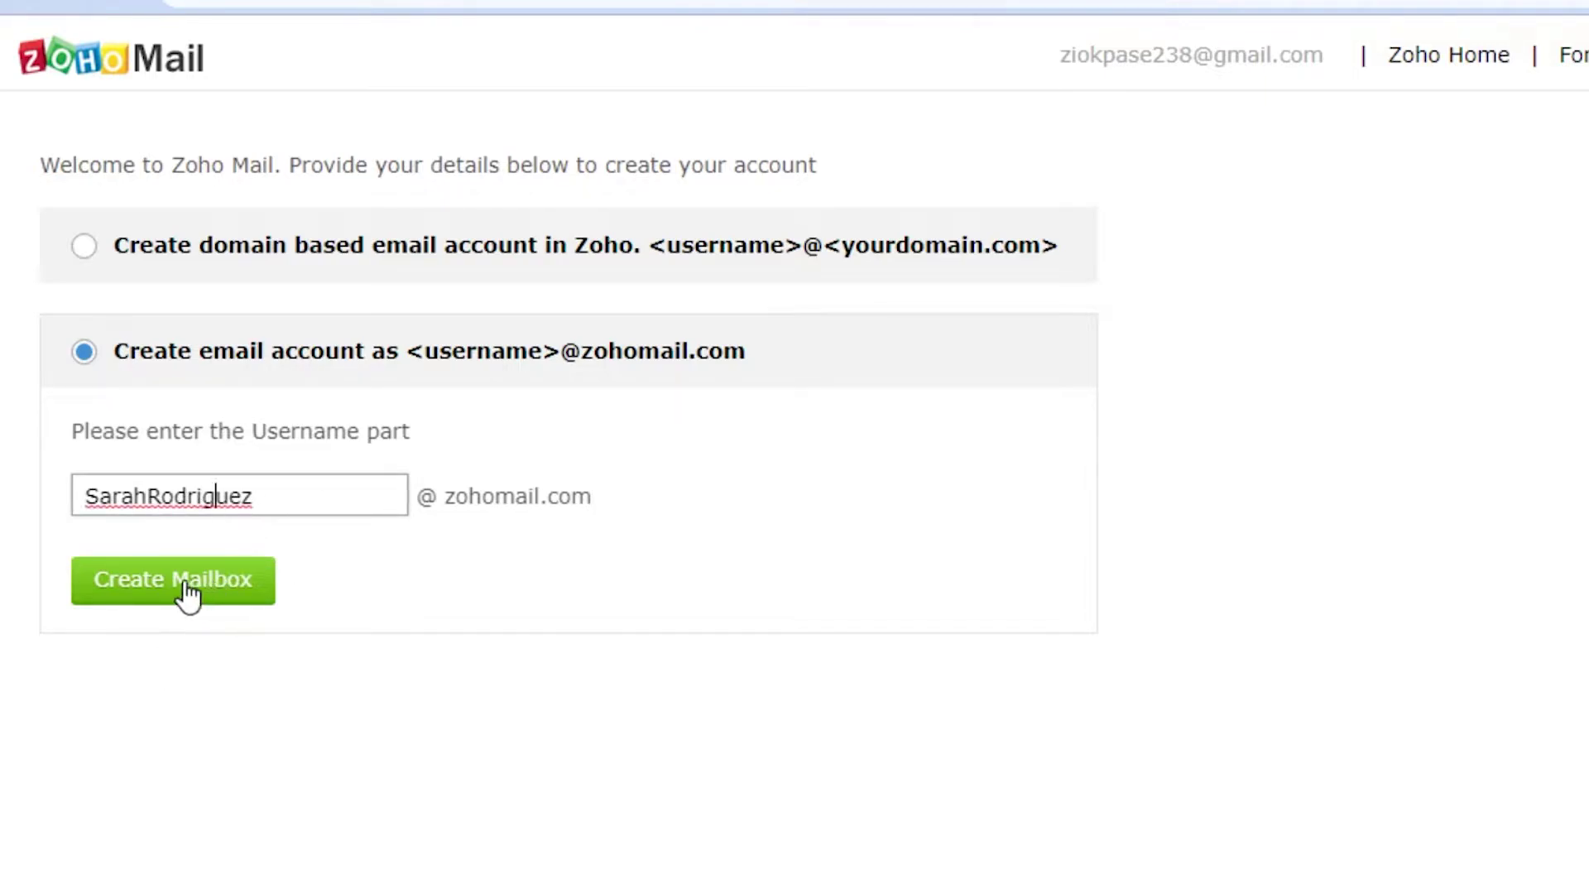
left_click(188, 595)
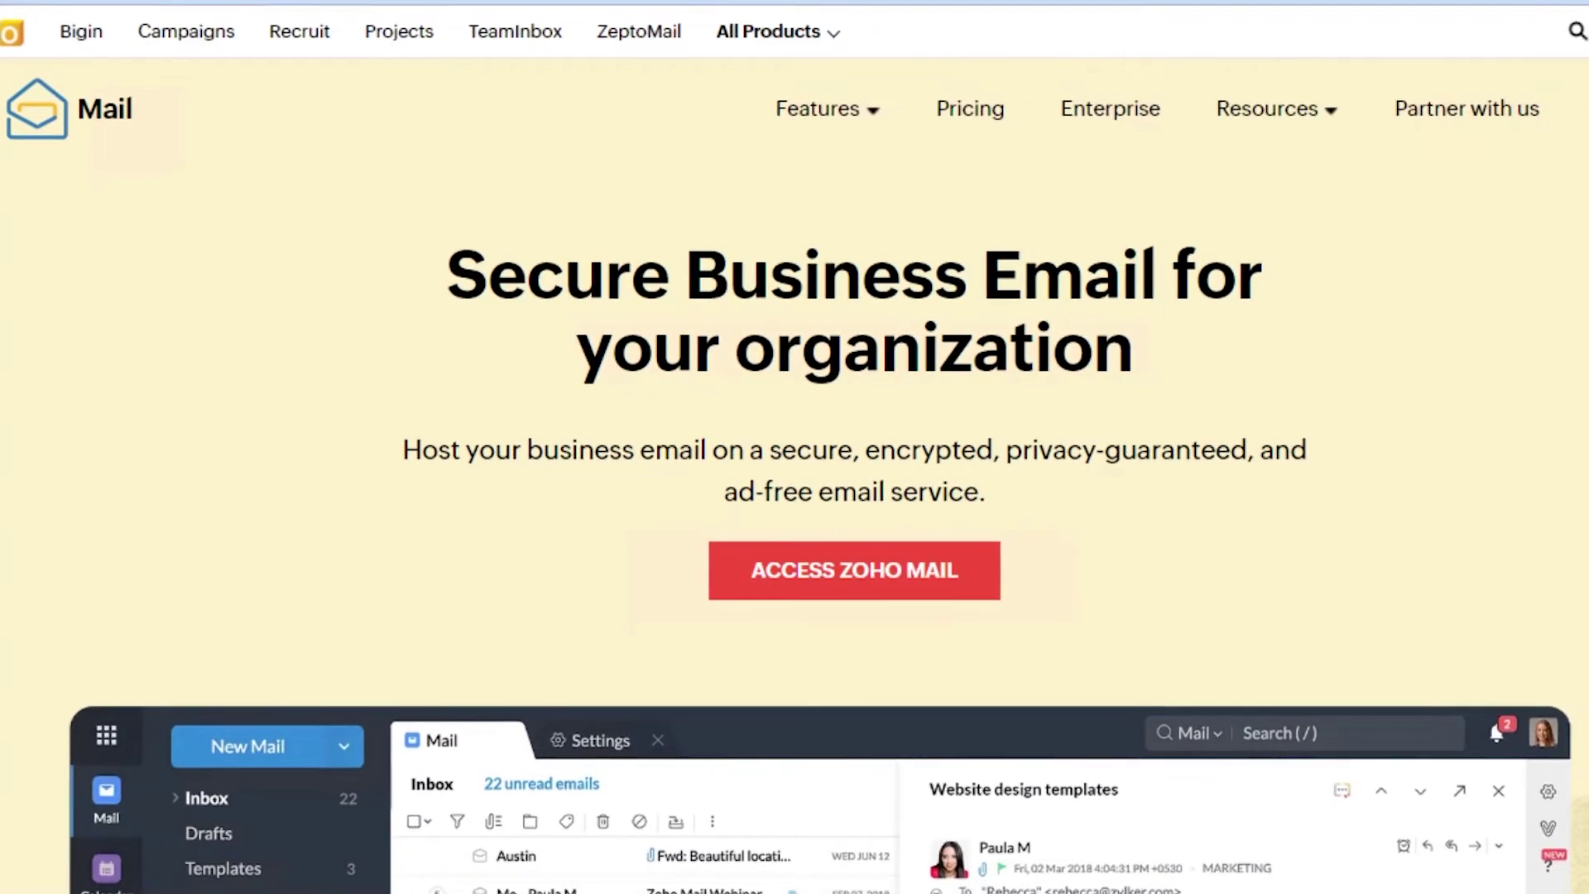
scroll(795, 446, "down", 10)
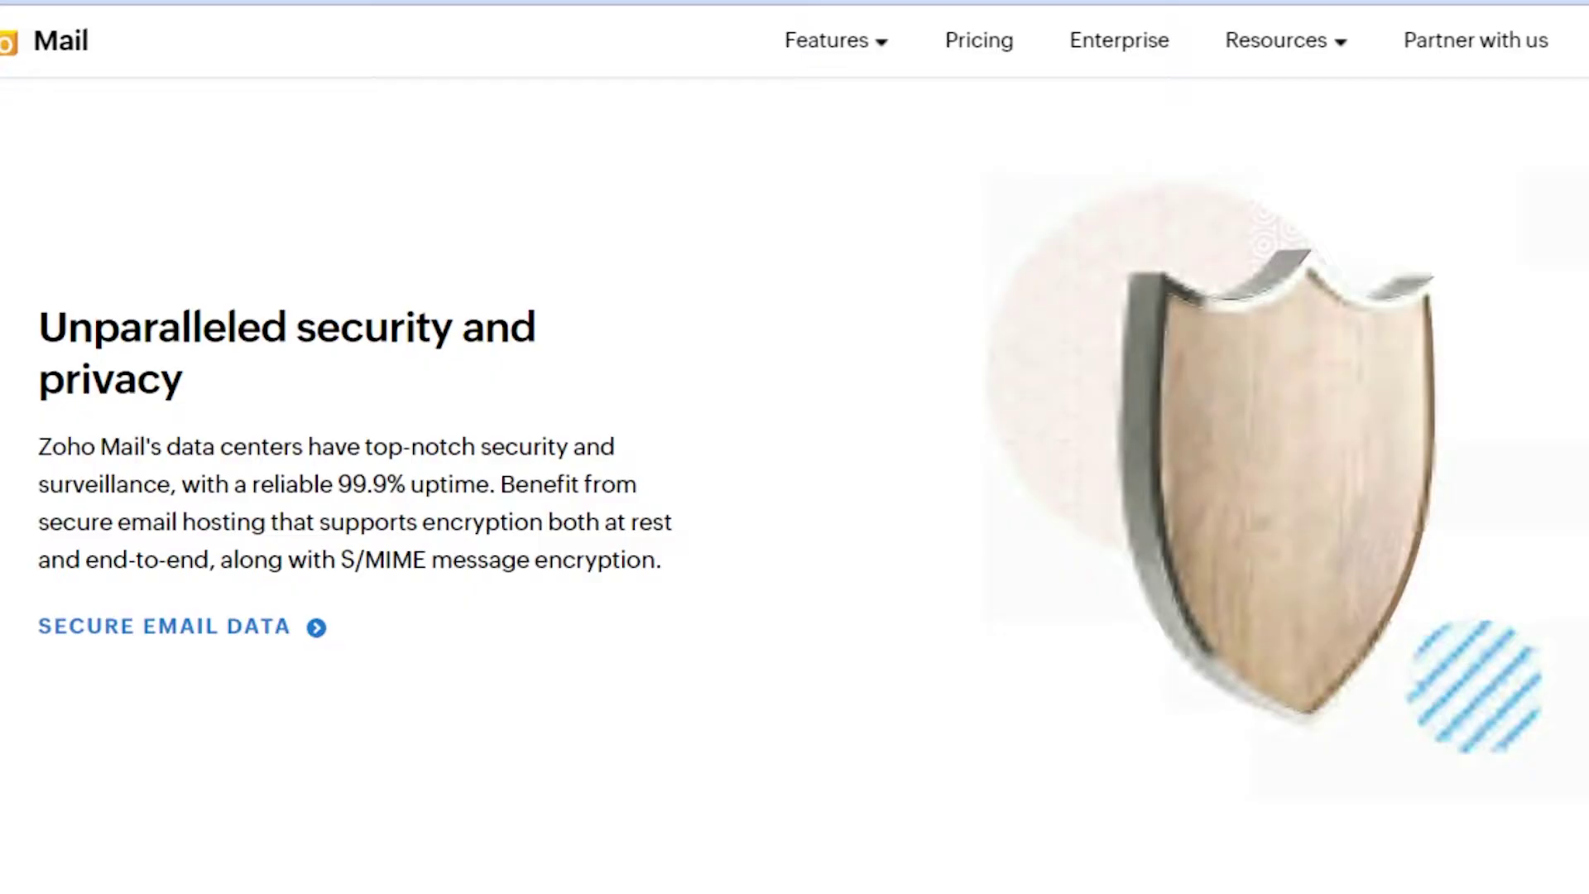
scroll(796, 447, "down", 2)
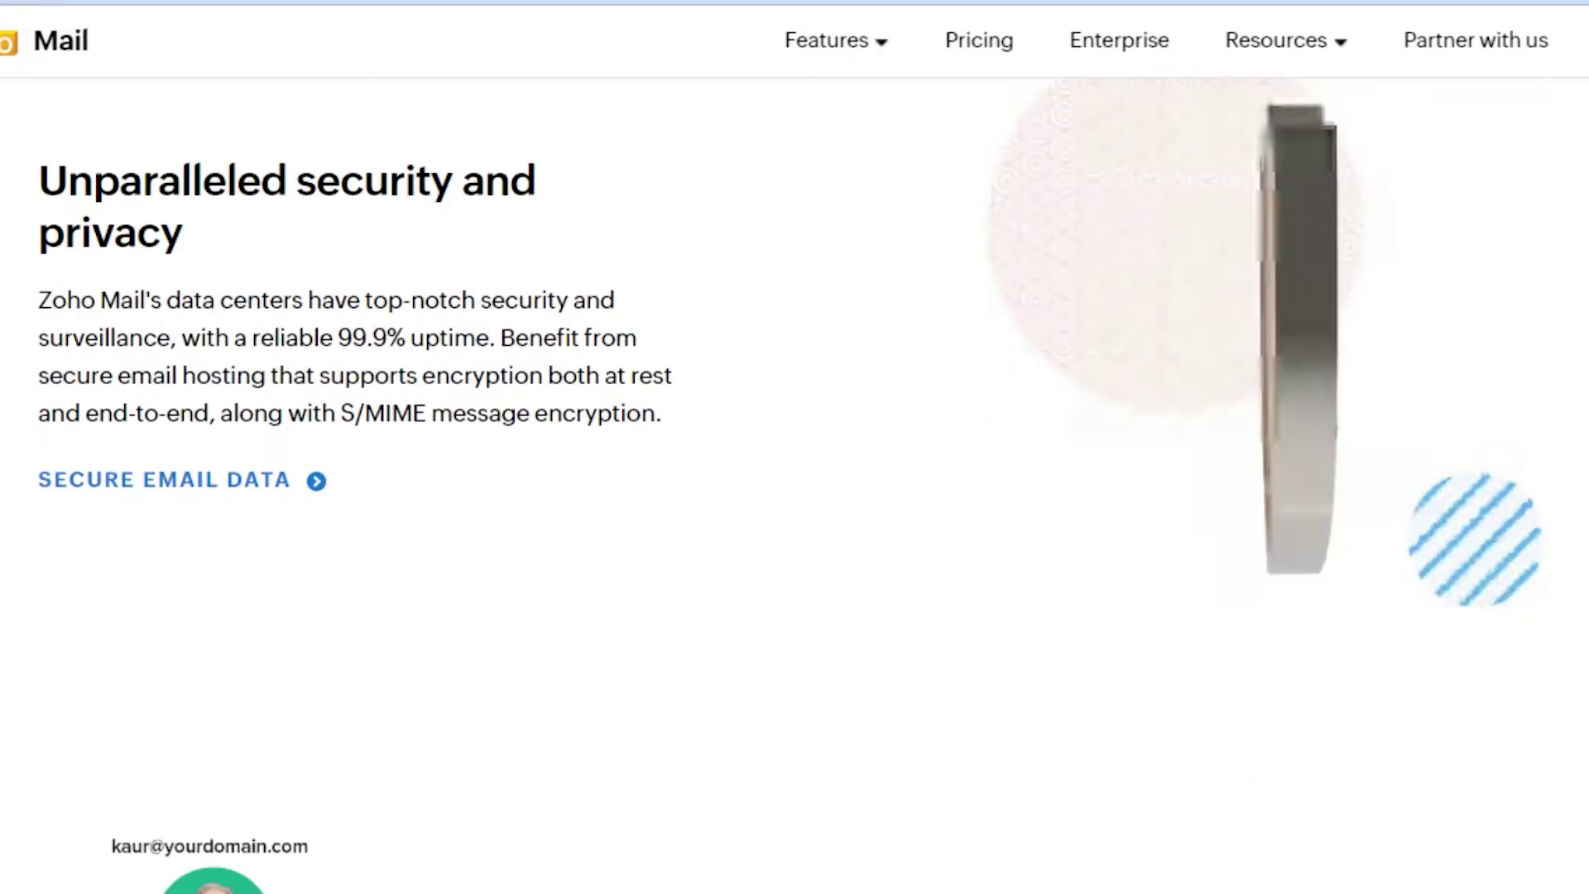
scroll(795, 447, "down", 8)
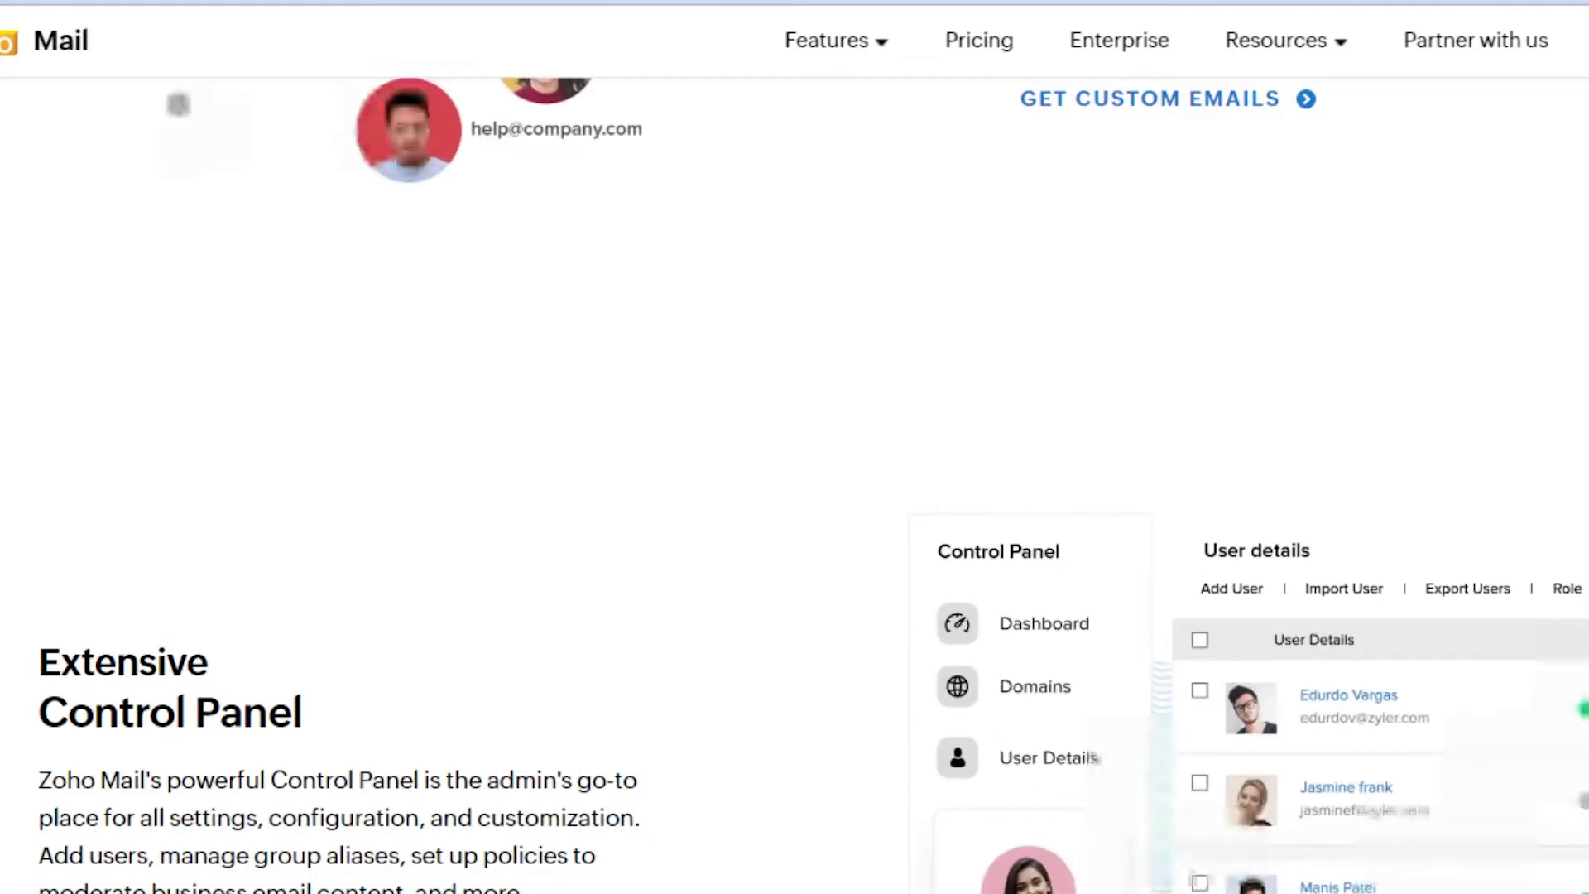
scroll(794, 448, "down", 7)
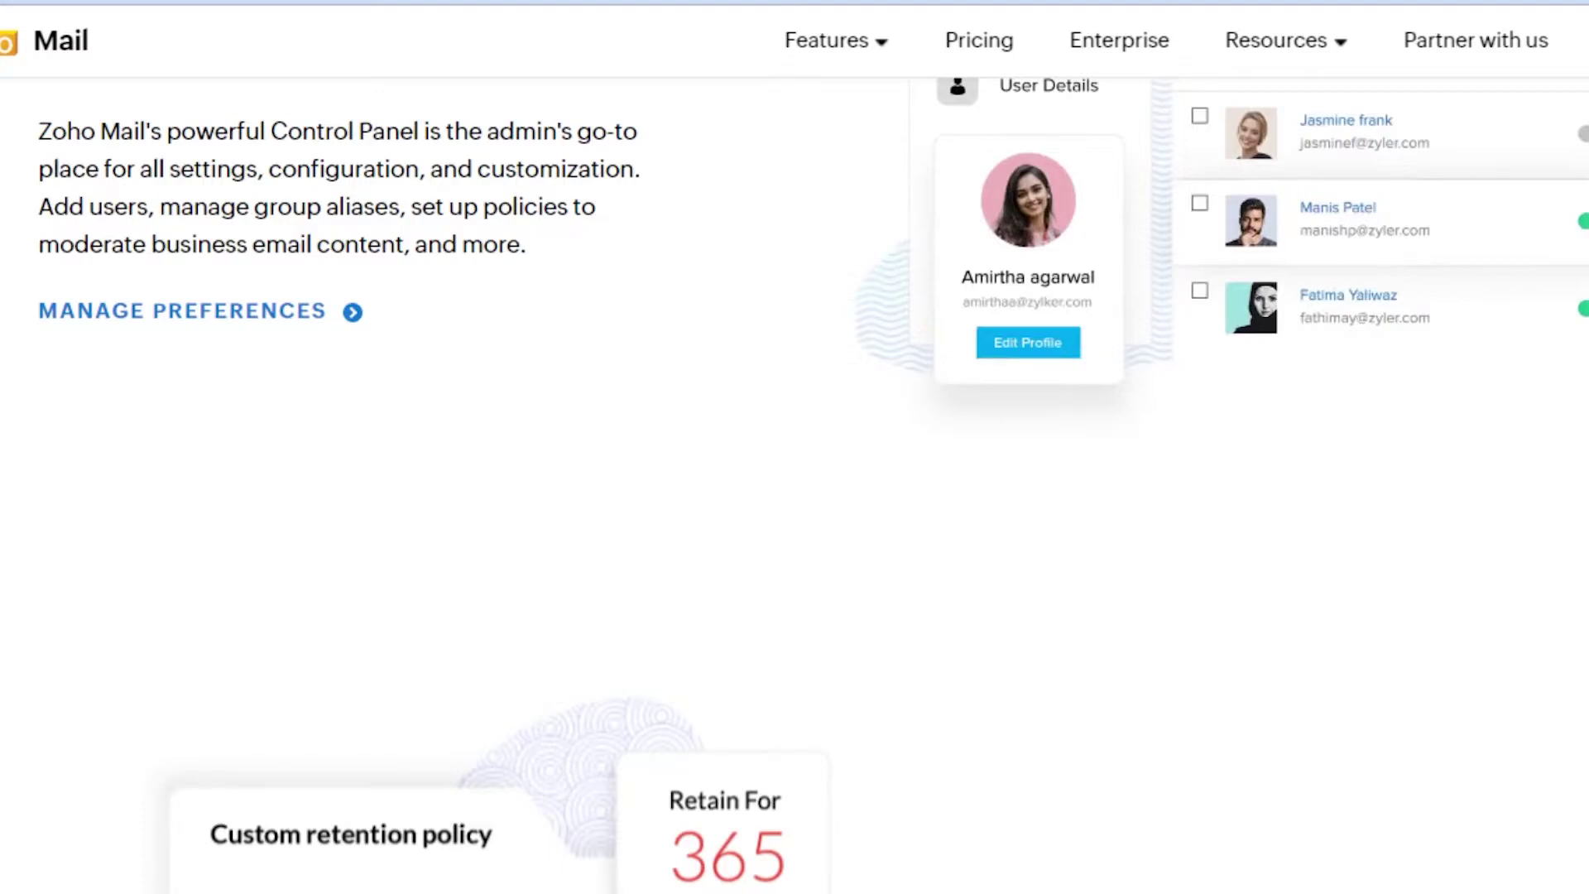
scroll(794, 447, "down", 10)
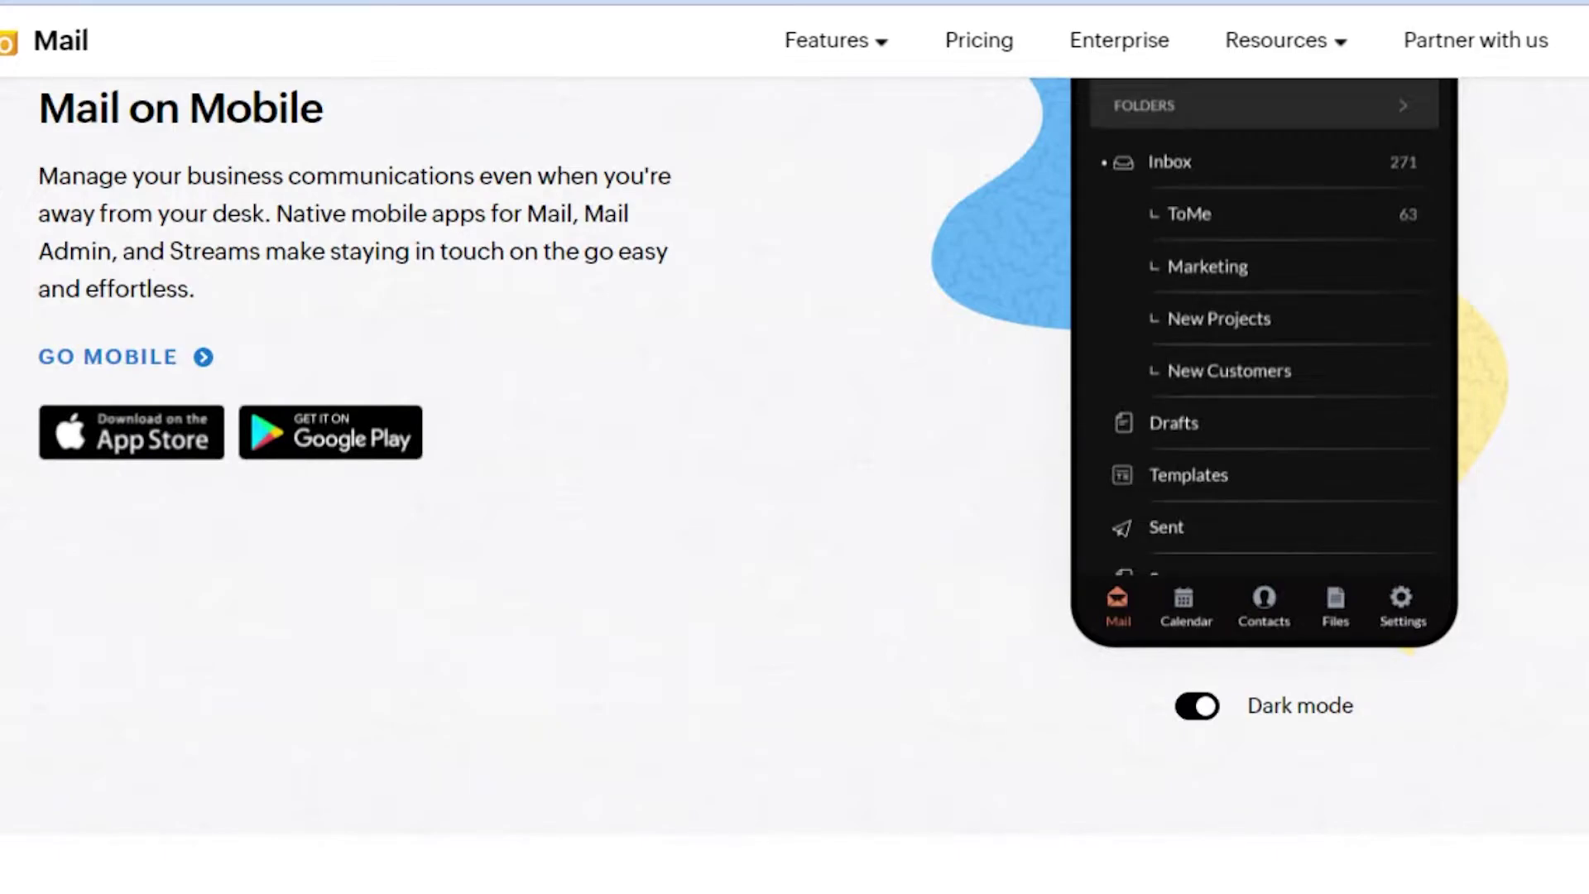
scroll(796, 448, "down", 15)
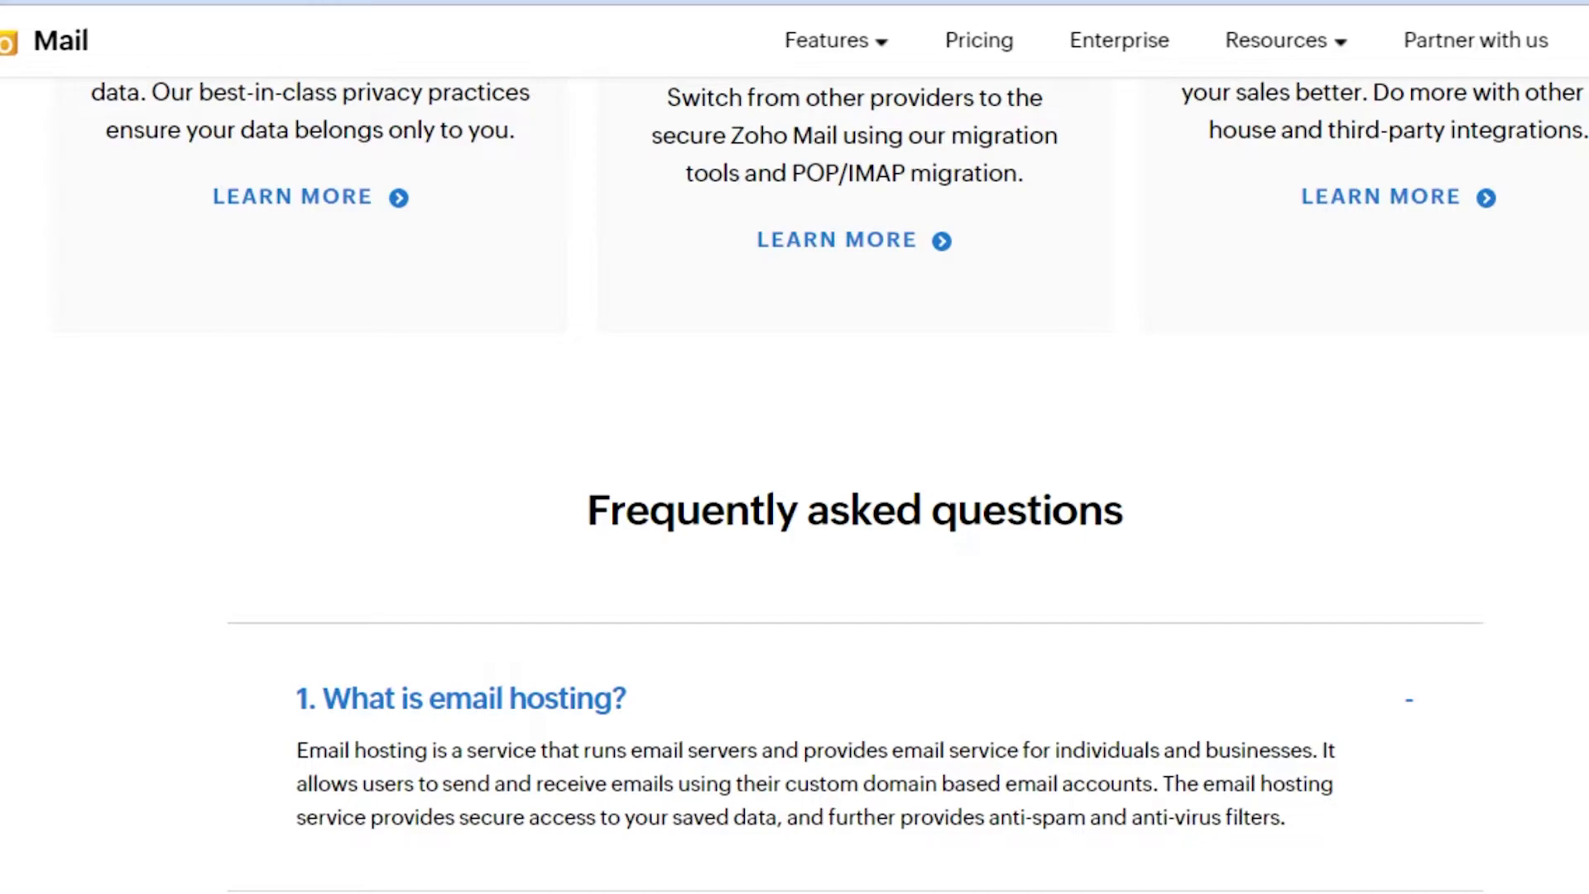
scroll(795, 446, "up", 18)
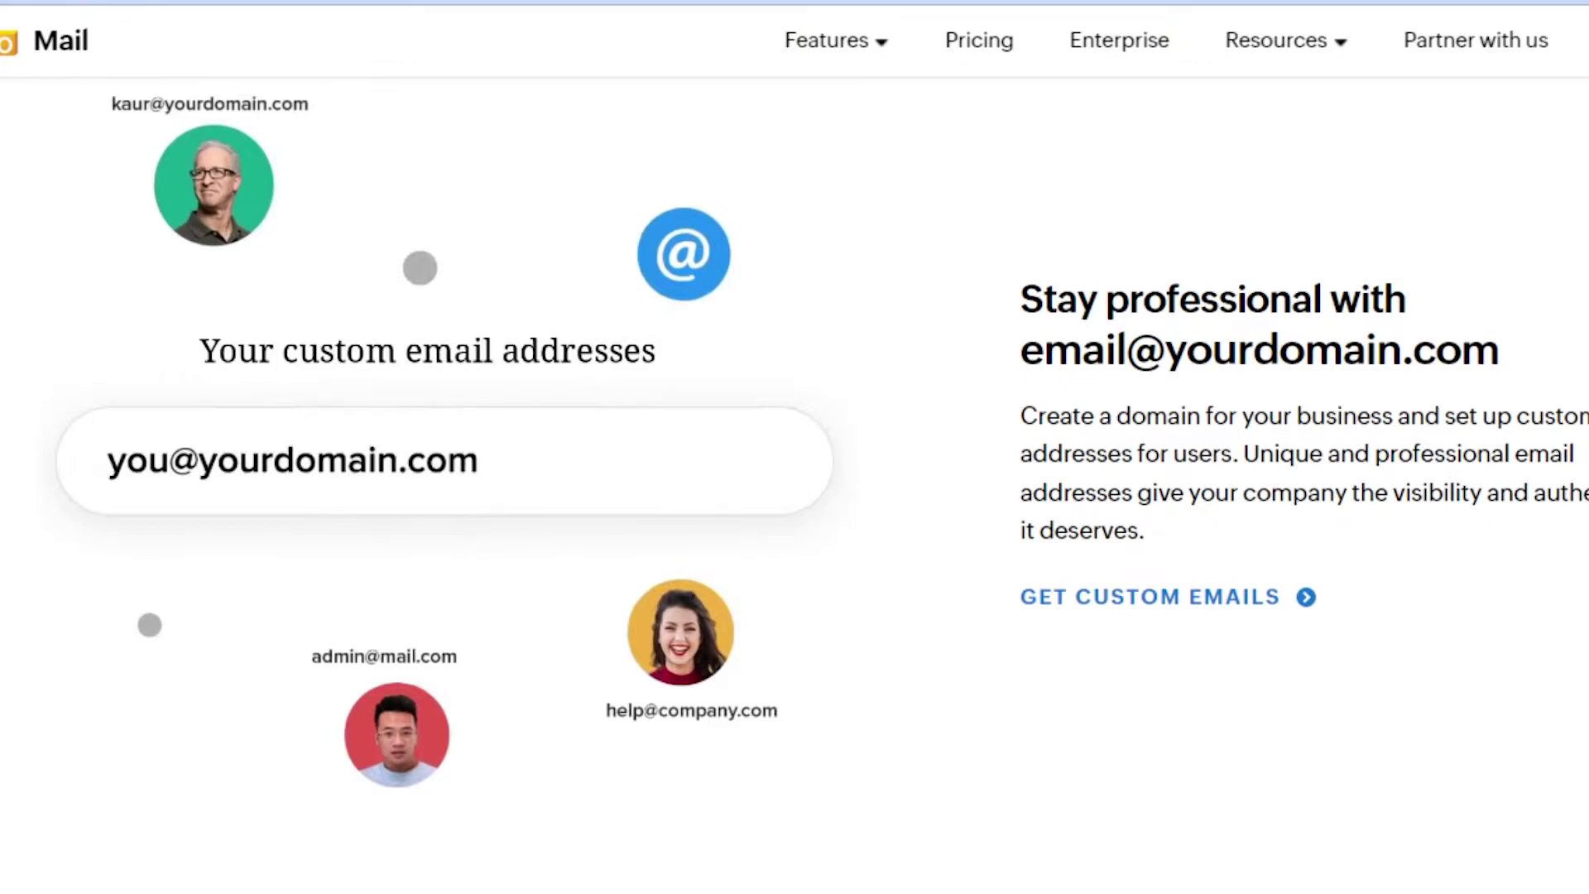
scroll(795, 447, "up", 15)
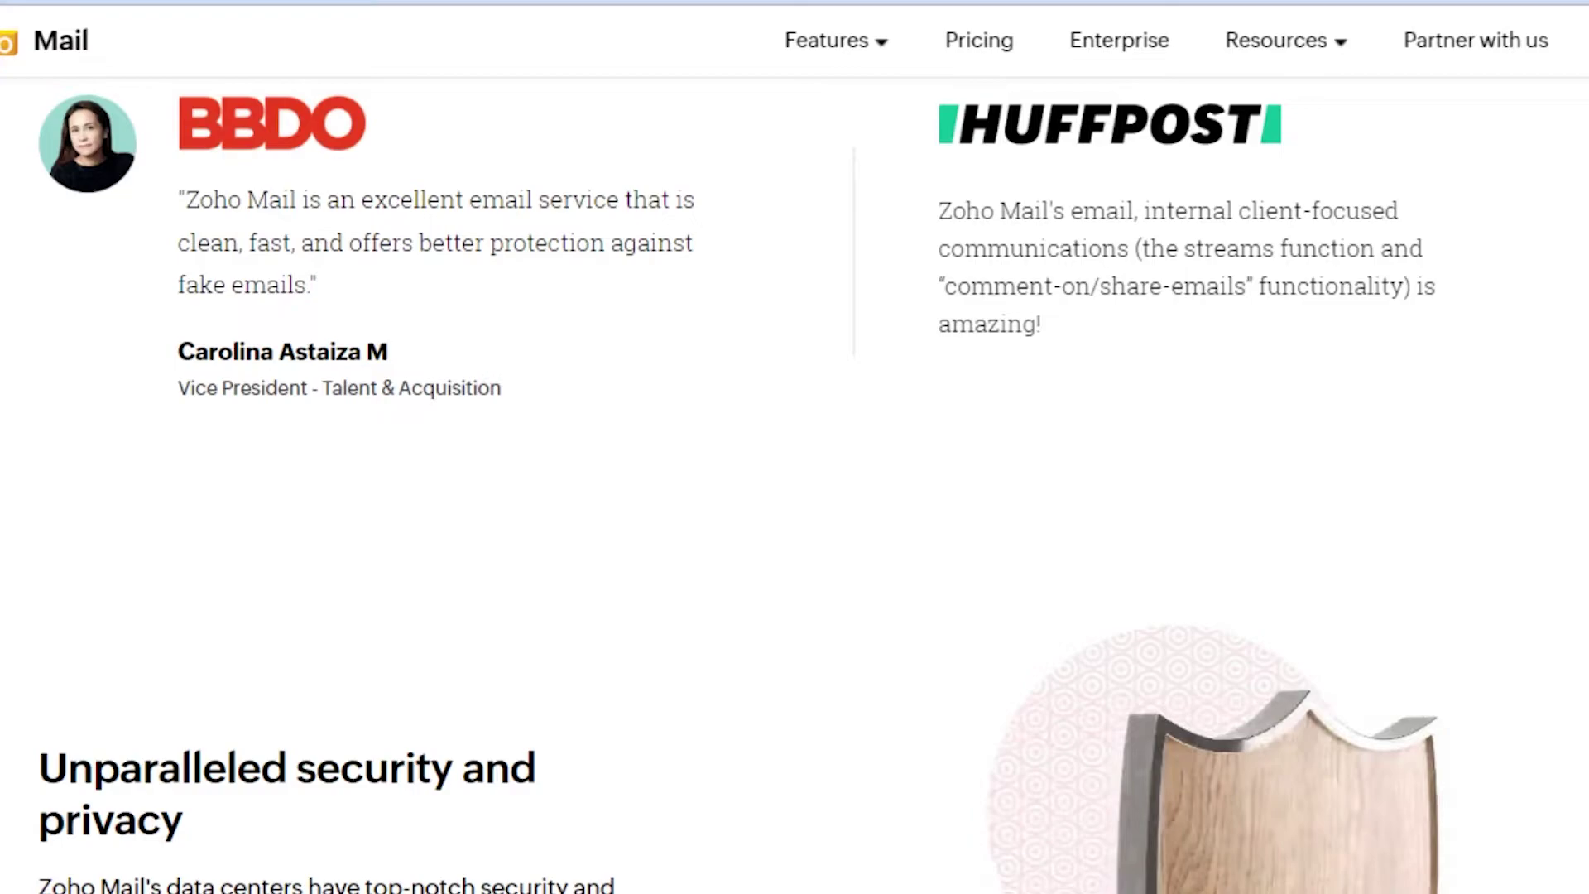
scroll(794, 447, "up", 5)
scroll(795, 448, "up", 3)
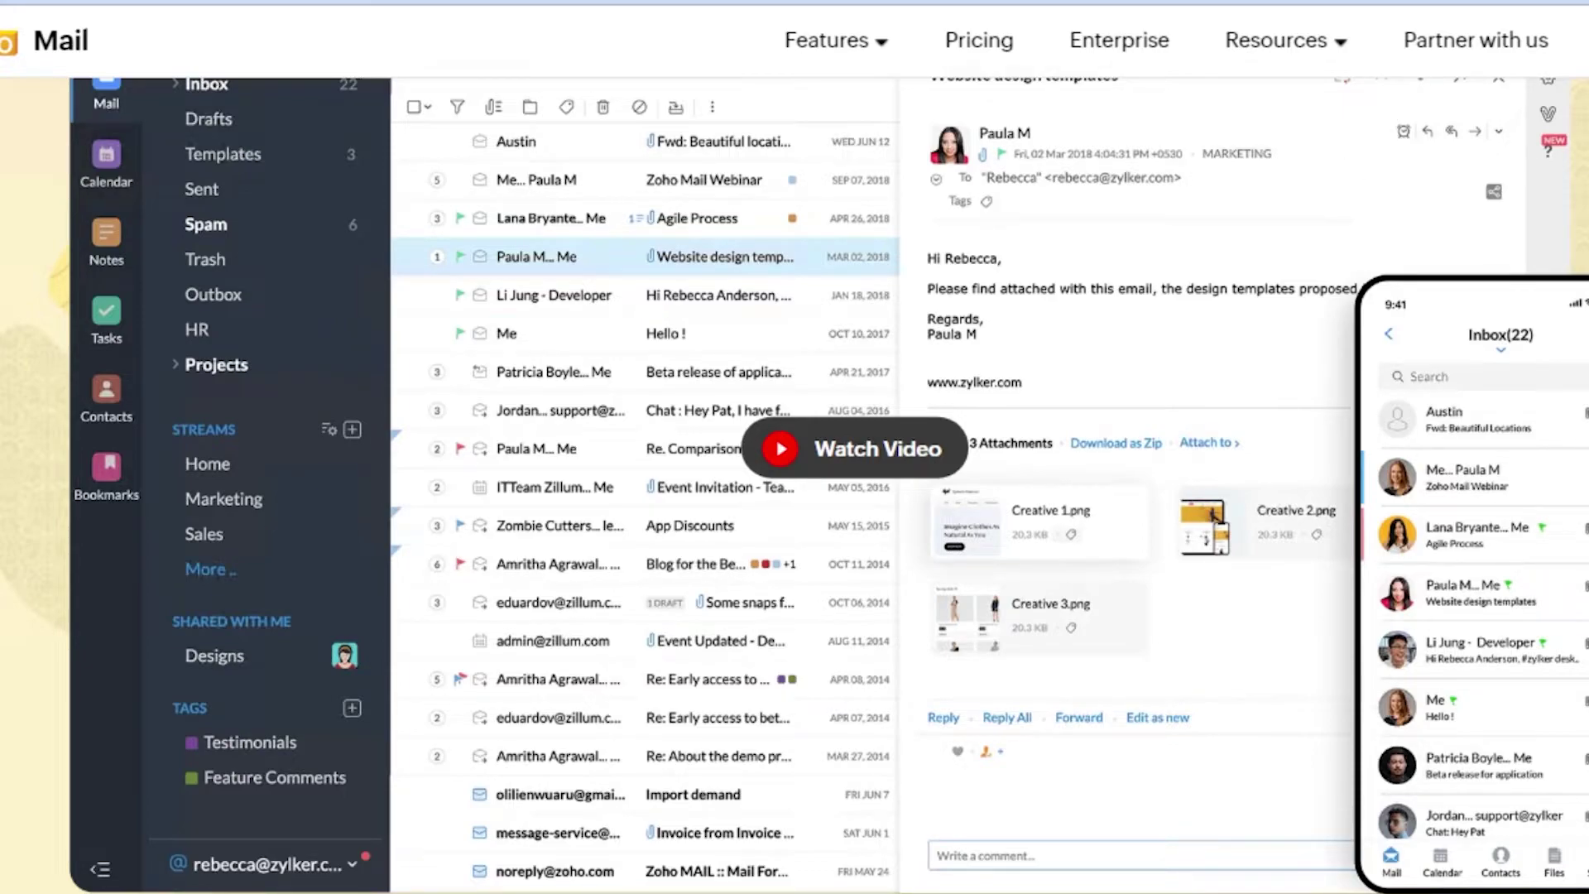
Step: Scroll up and down the Zoho Mail product page
scroll(795, 457, "up", 8)
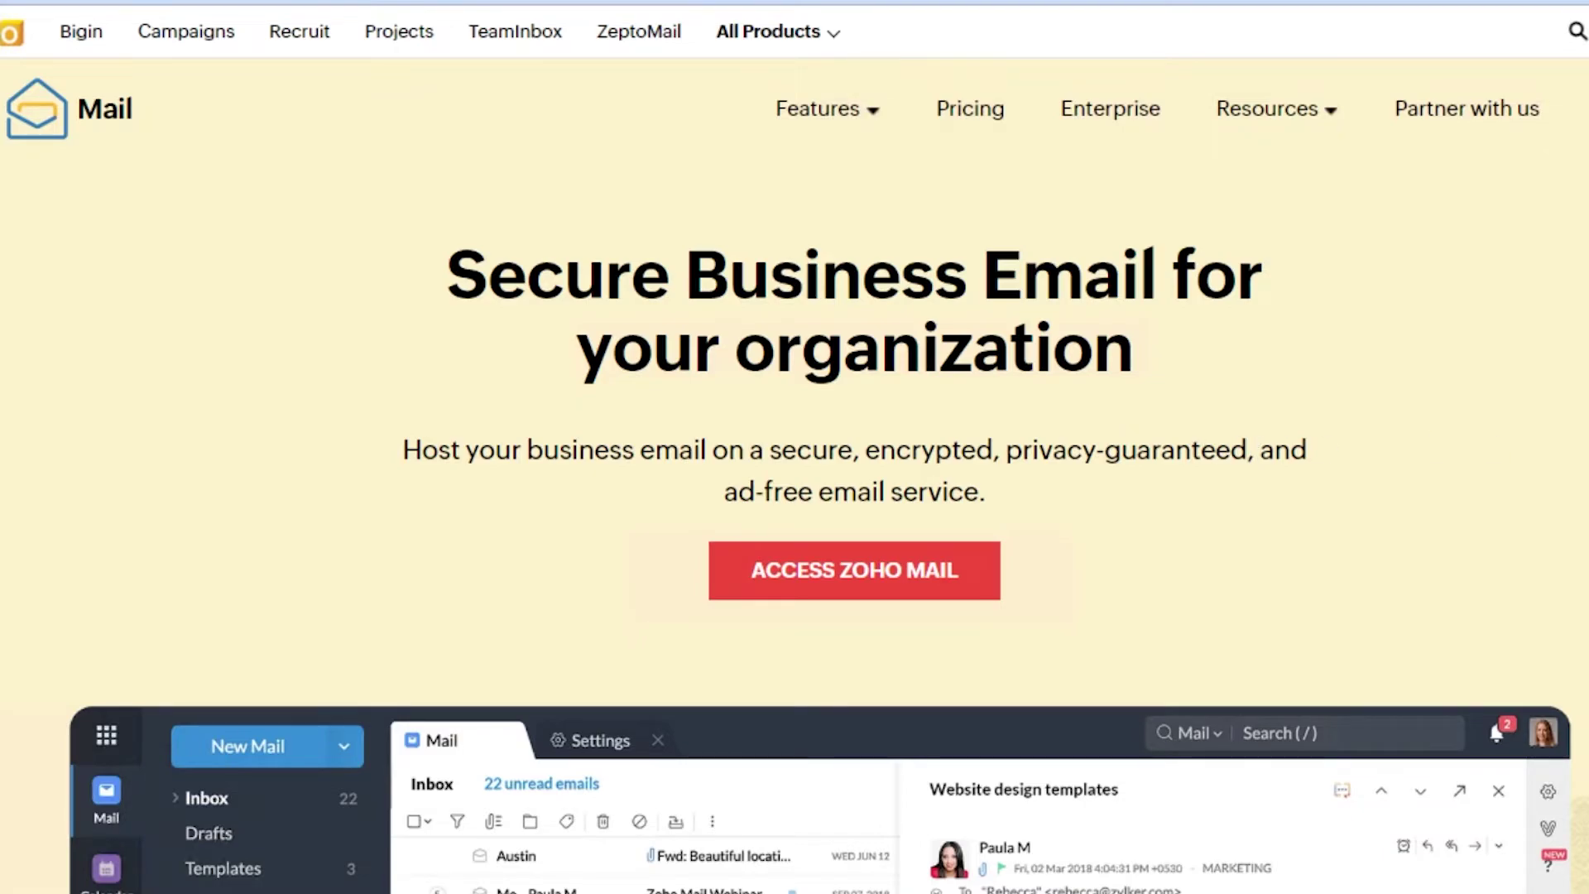
scroll(794, 447, "down", 15)
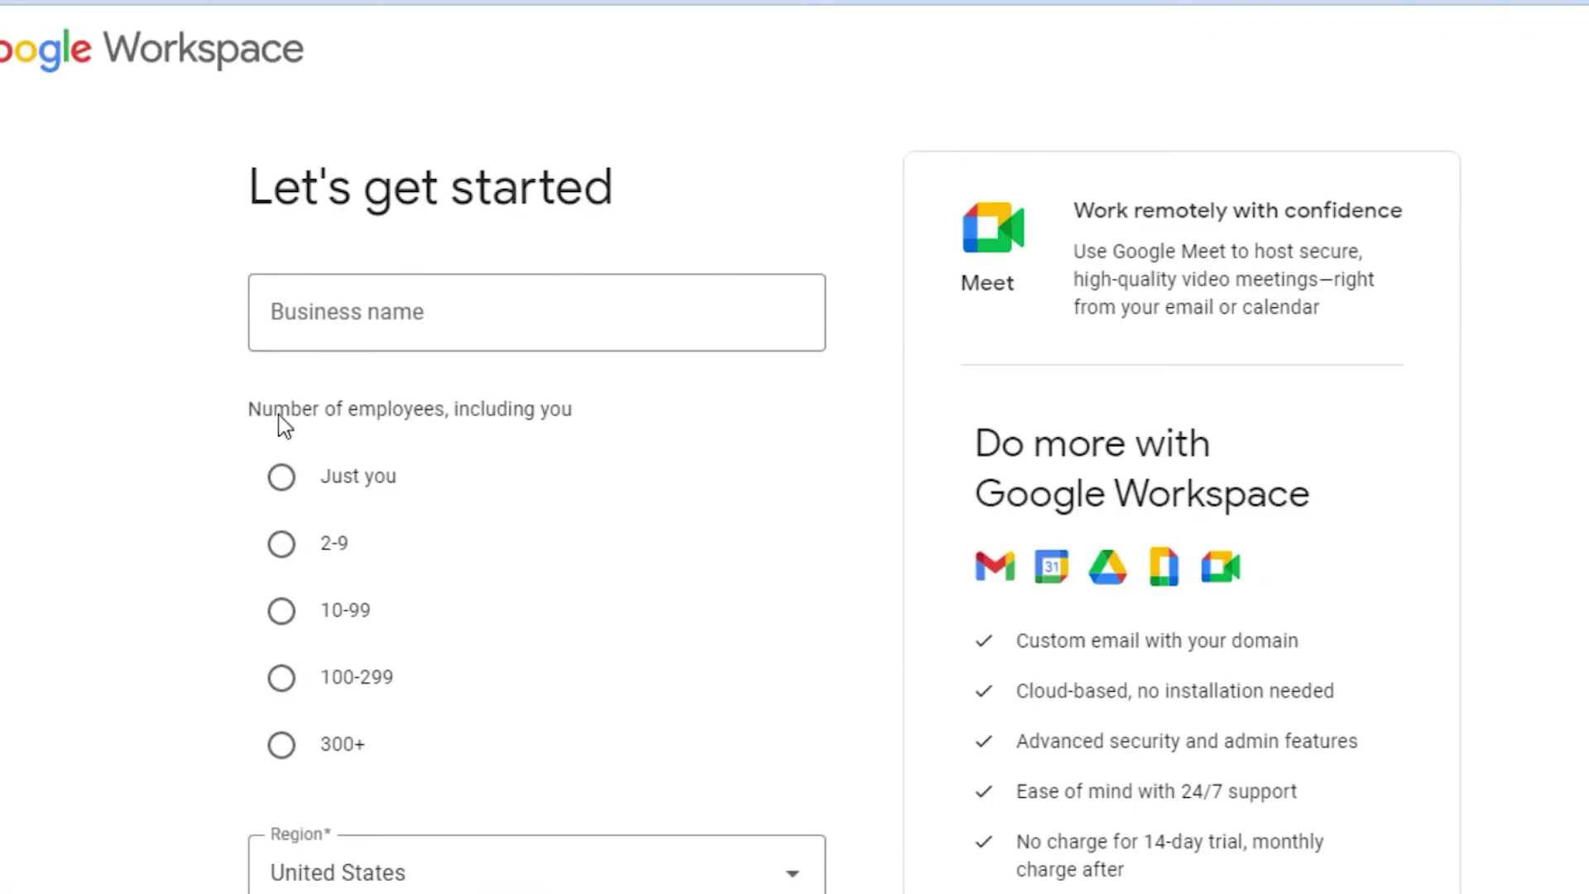
Step: Enter business name 'TEST' with 'Just you' as employee count and continue
left_click(396, 308)
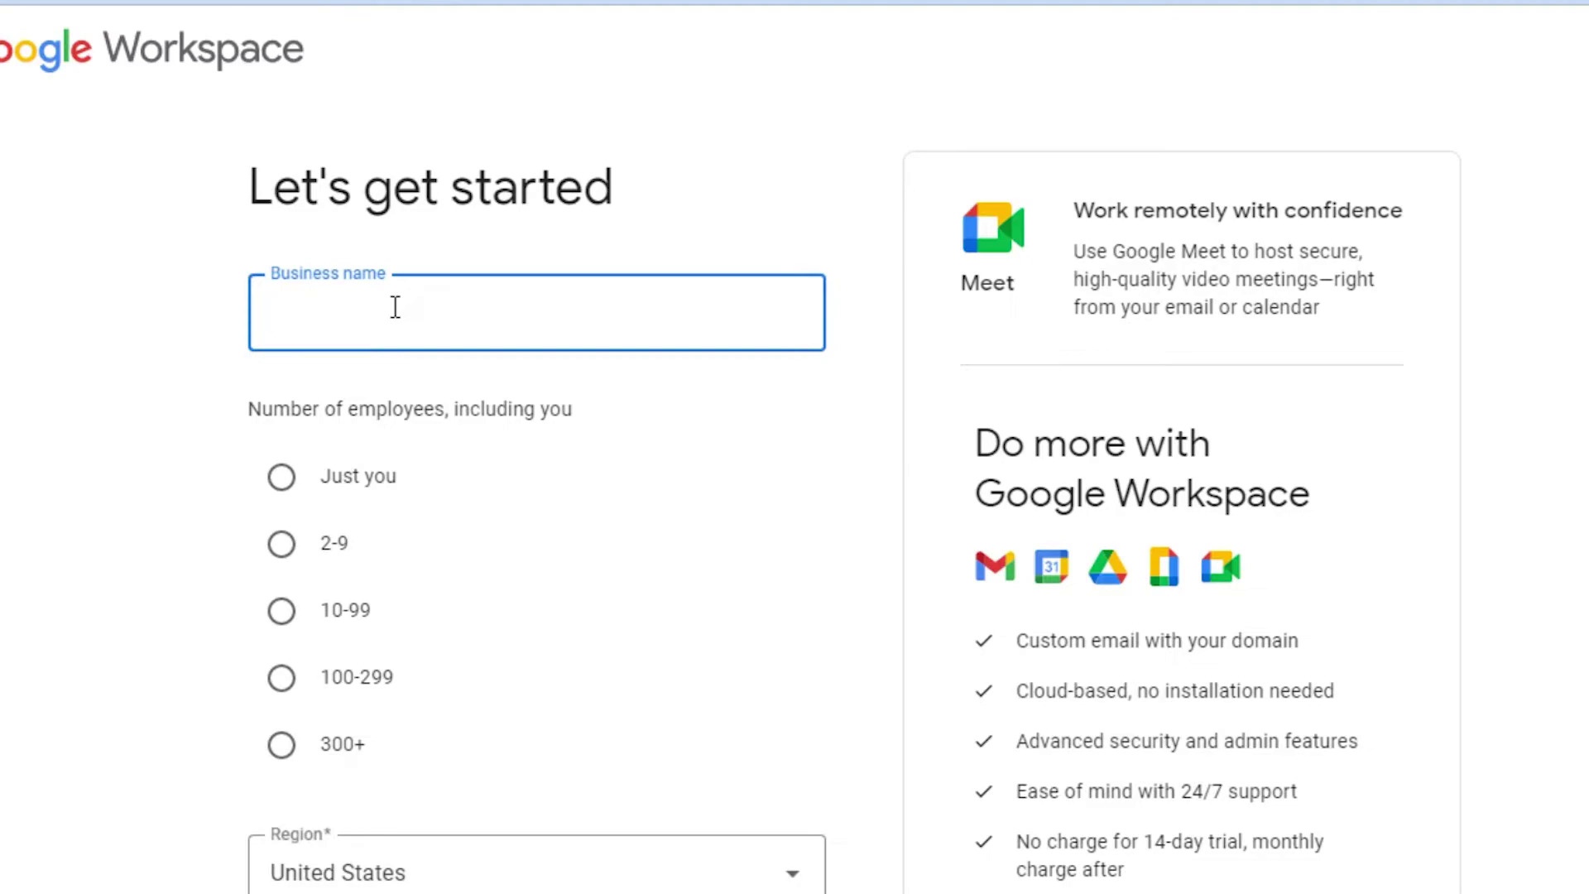
type("TEST")
left_click(282, 488)
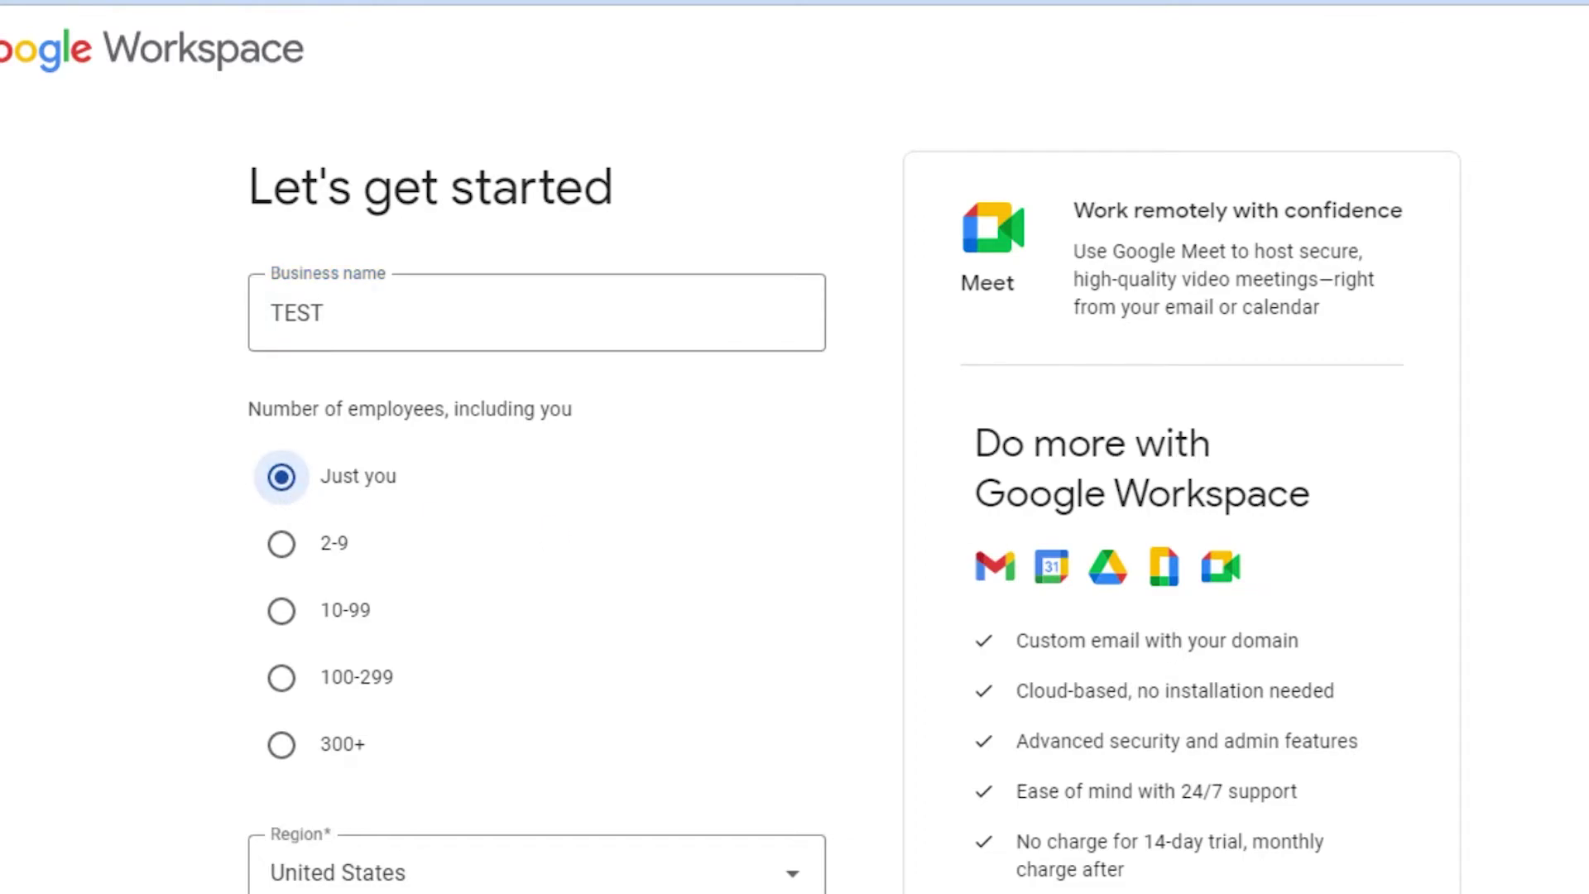
scroll(796, 495, "down", 1)
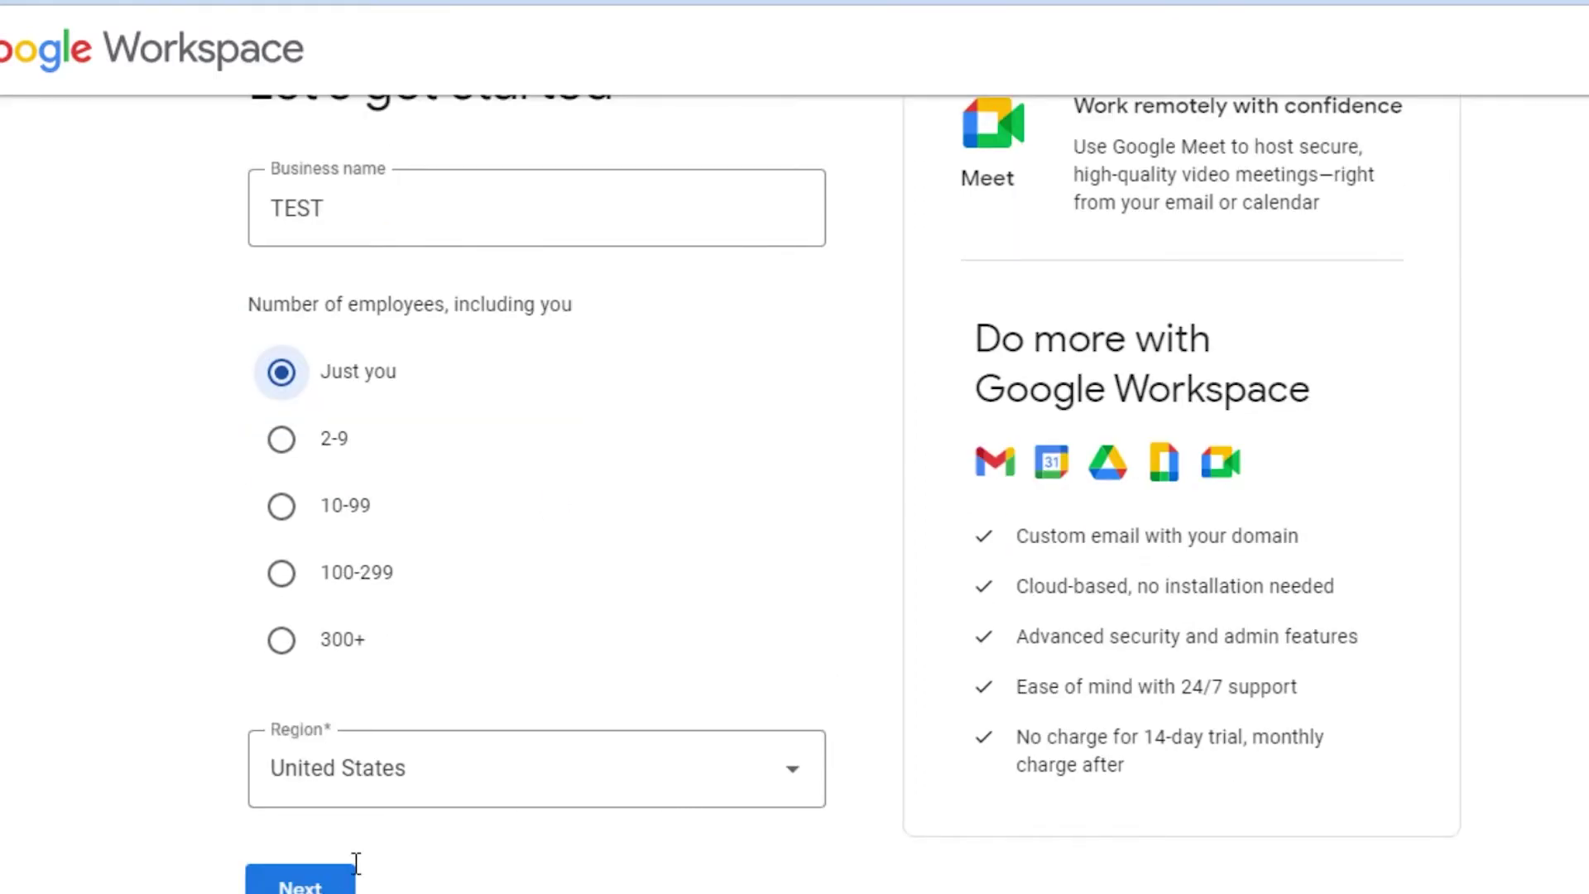
left_click(301, 885)
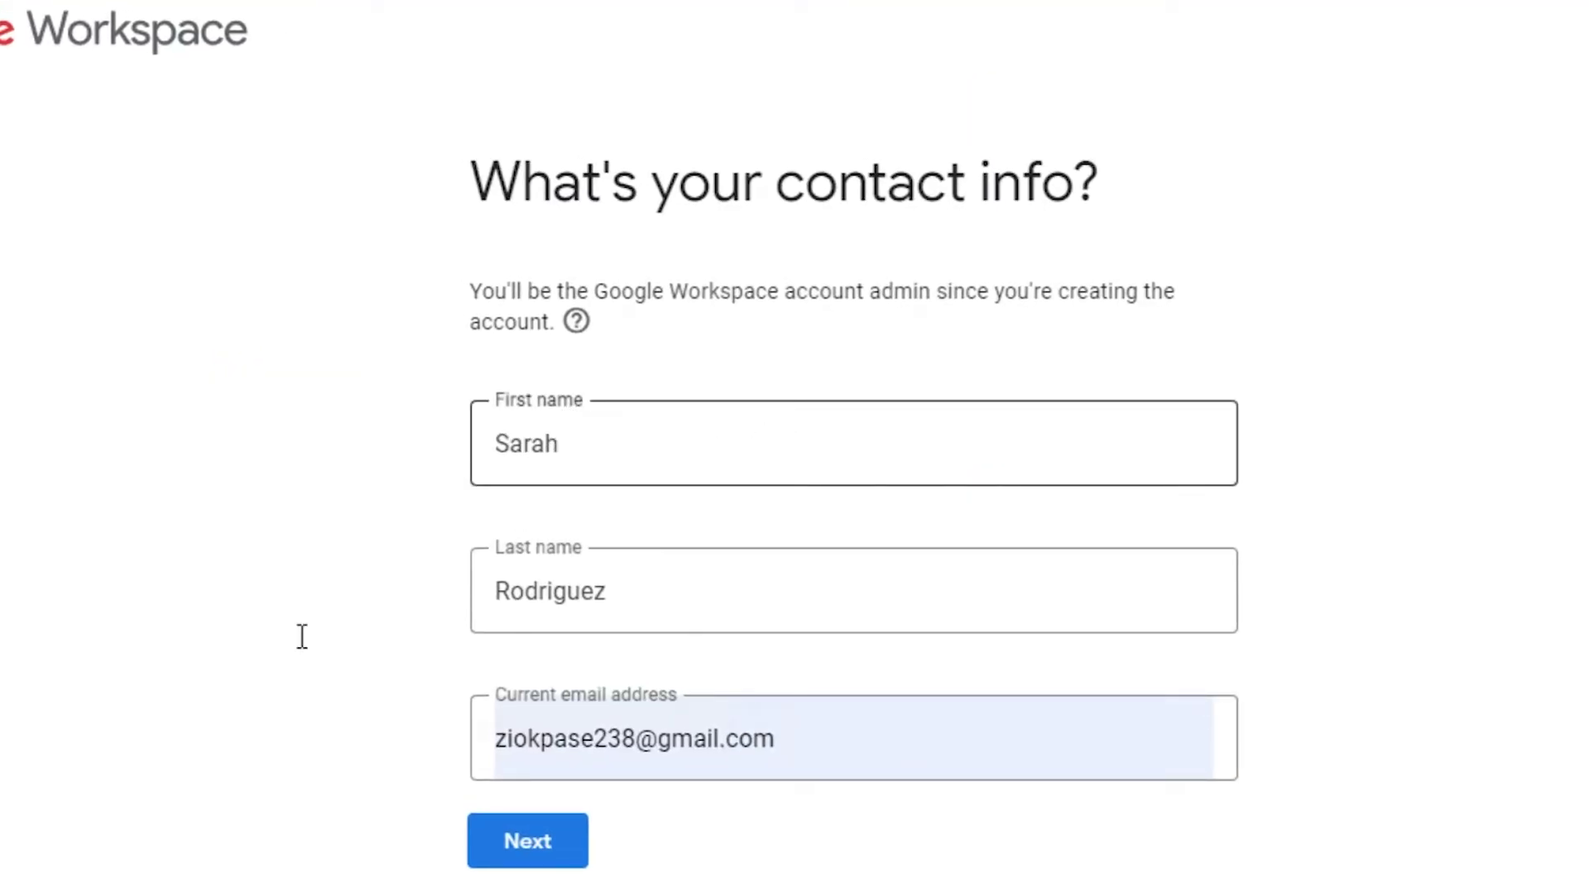
Step: Submit the contact details and answer 'No, I need one' to the domain question
key("Tab")
left_click(549, 850)
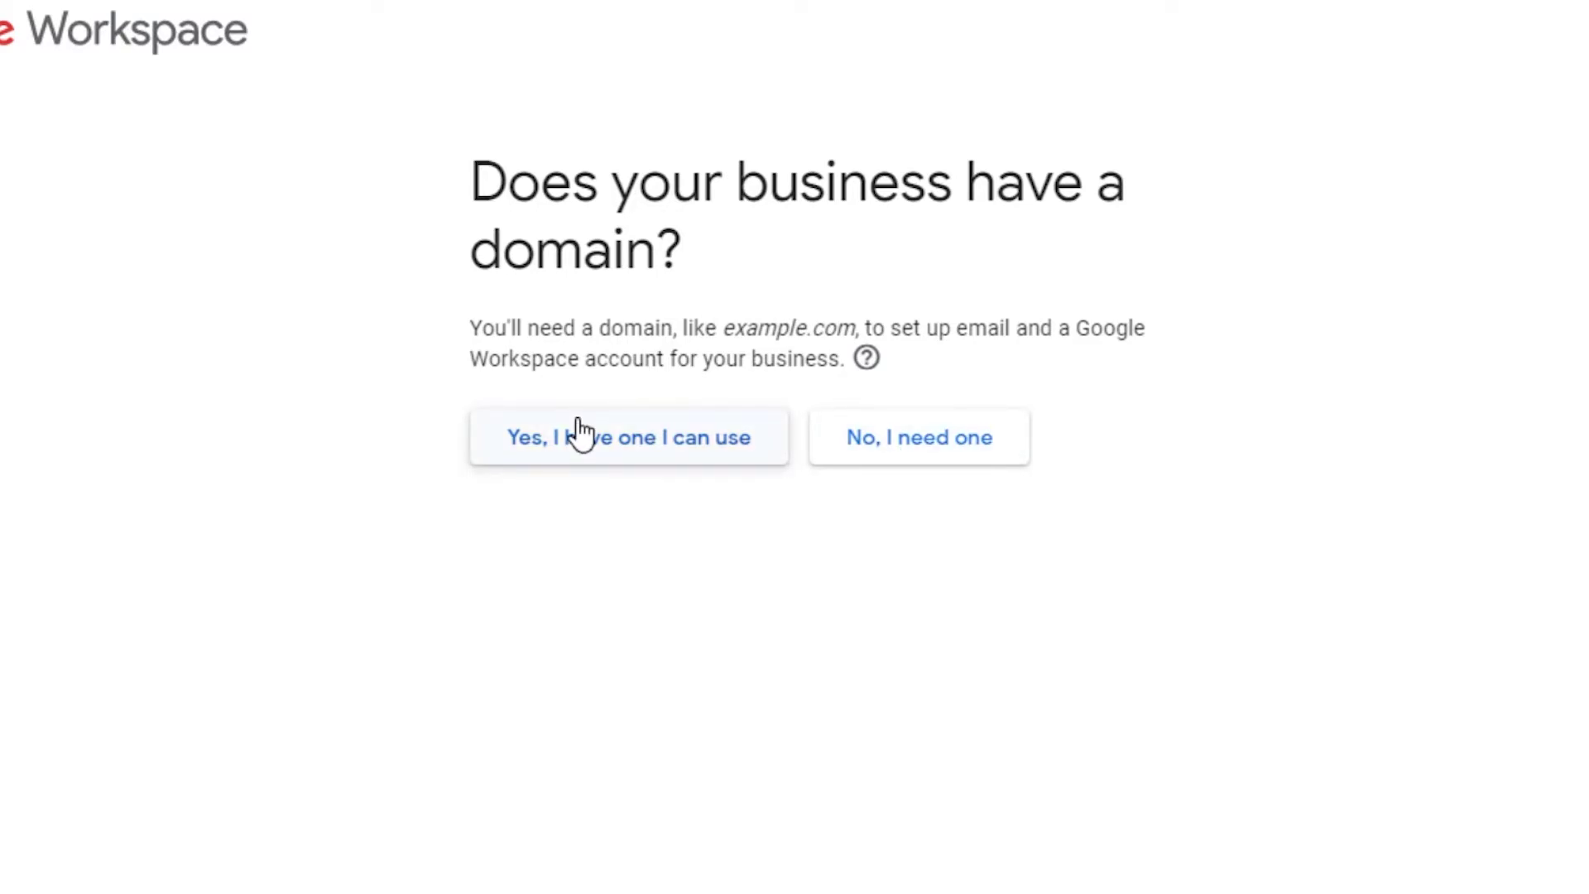
left_click(915, 457)
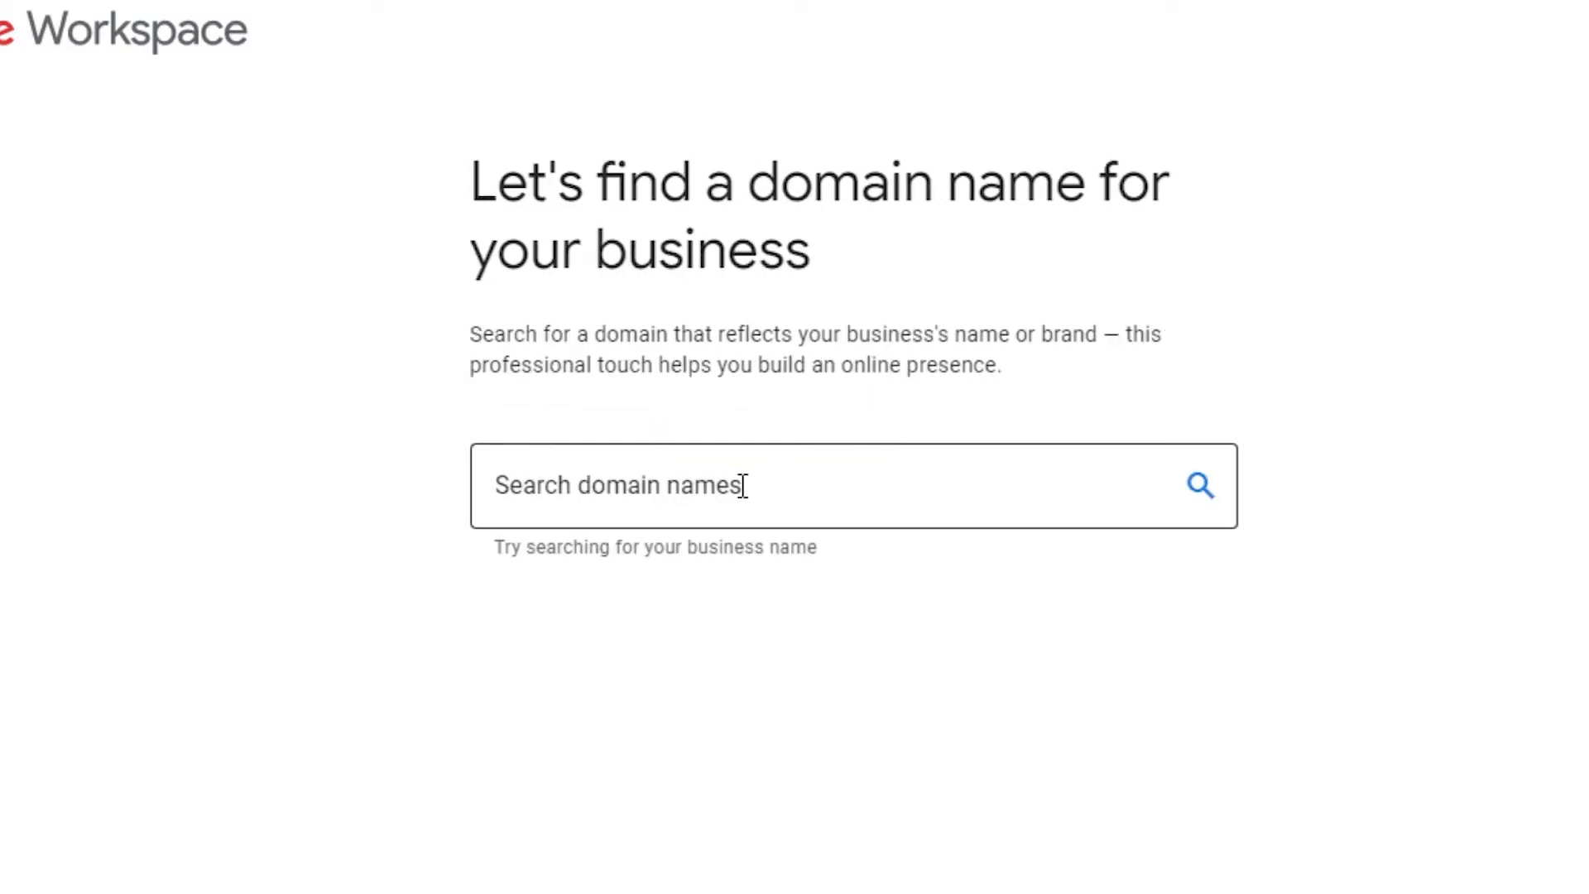